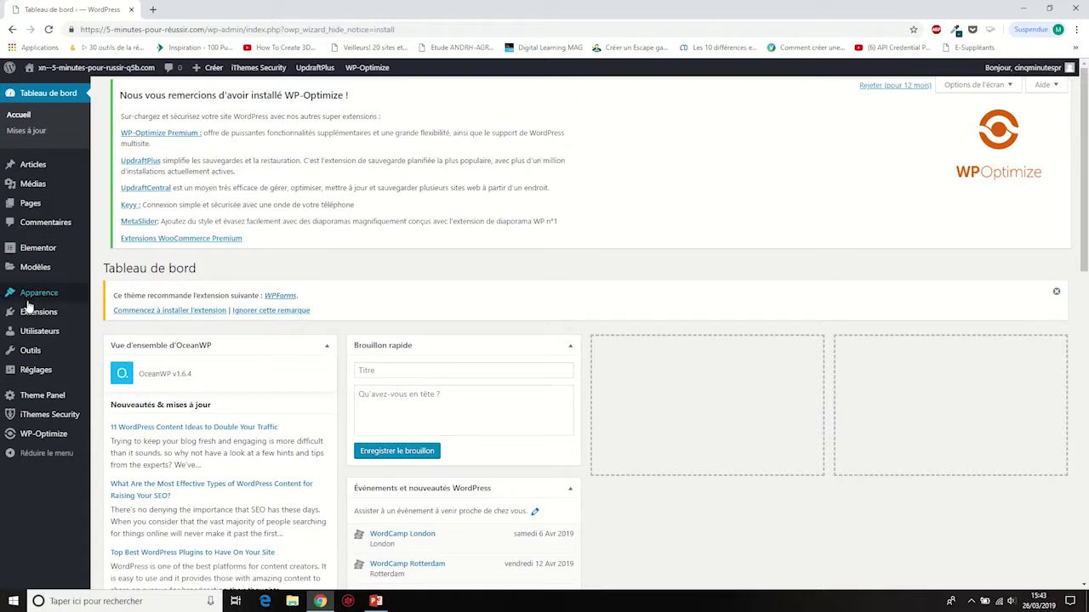
# Step: In the theme customizer, set the site icon to logo-5-mins-png.png from the media library, cropped from its upper edge, and publish it
pyautogui.moveTo(35, 301)
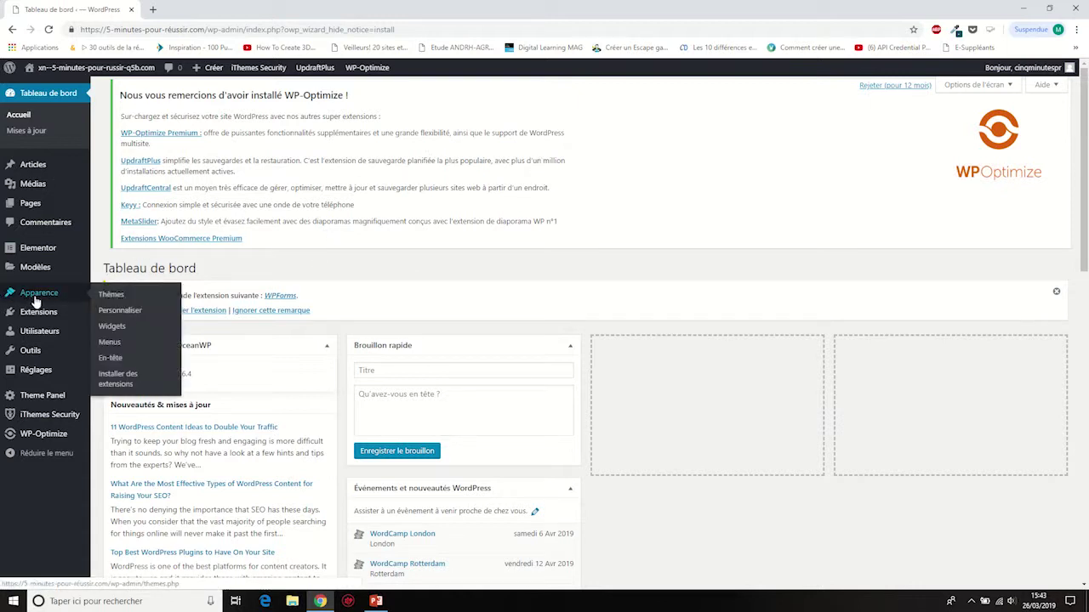
pyautogui.click(122, 312)
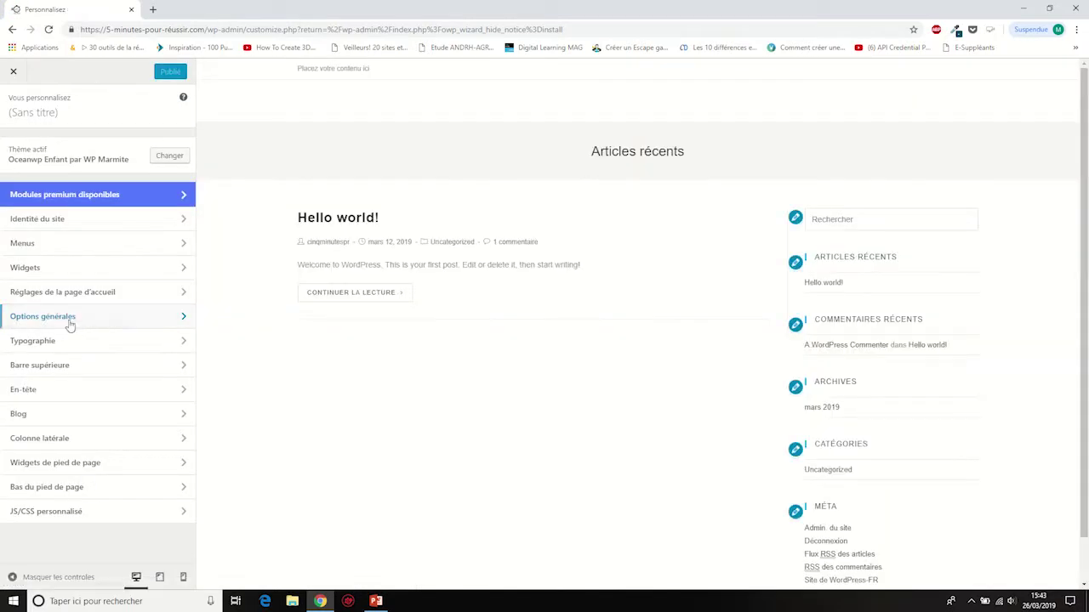
pyautogui.click(34, 222)
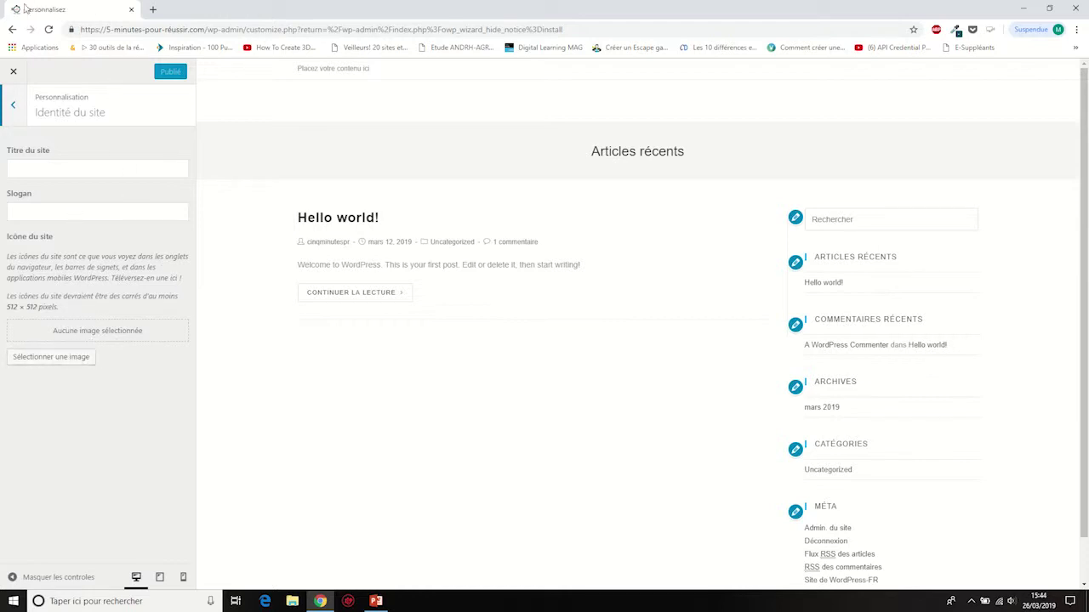
pyautogui.click(63, 361)
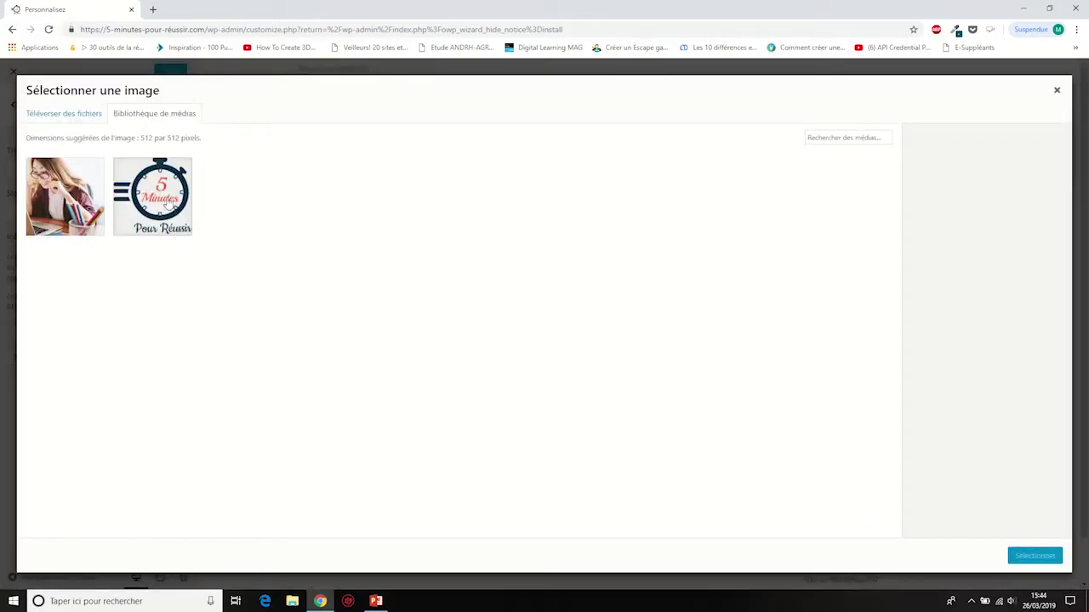
pyautogui.click(169, 204)
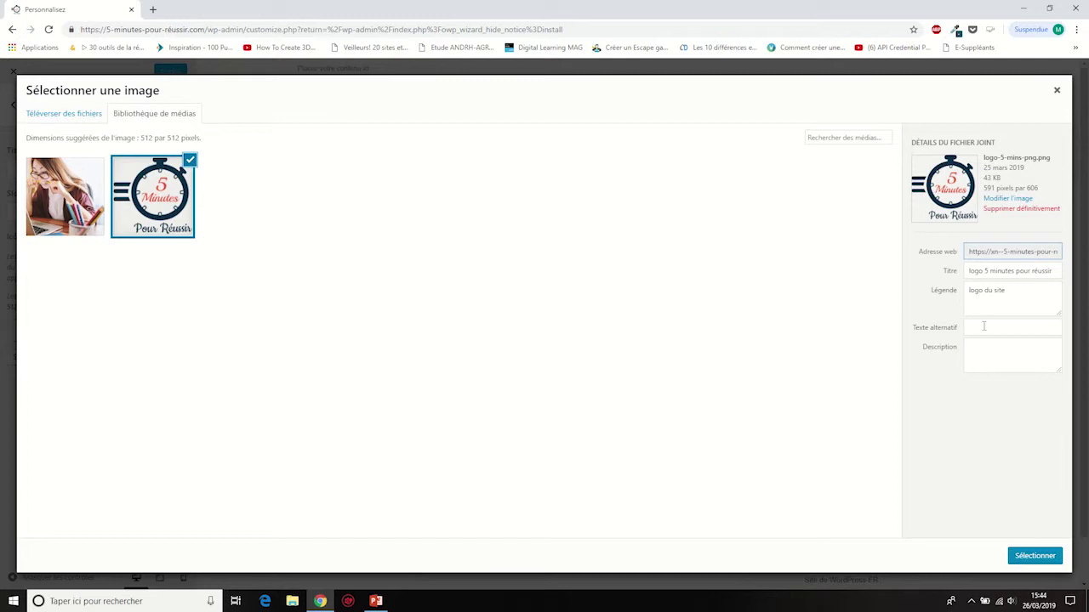
pyautogui.click(1035, 556)
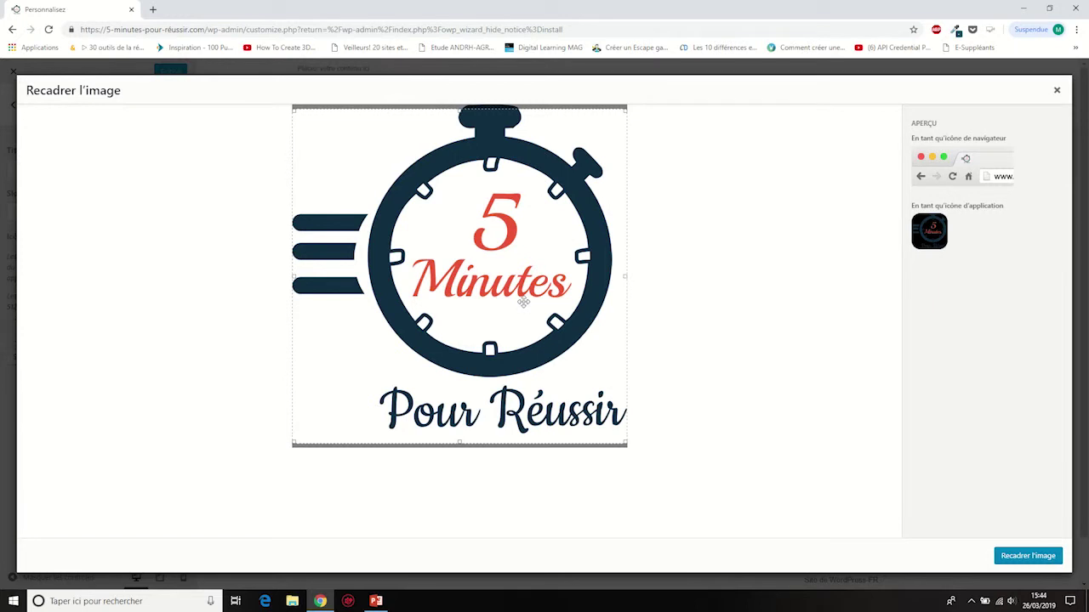
pyautogui.moveTo(524, 301); pyautogui.dragTo(523, 297)
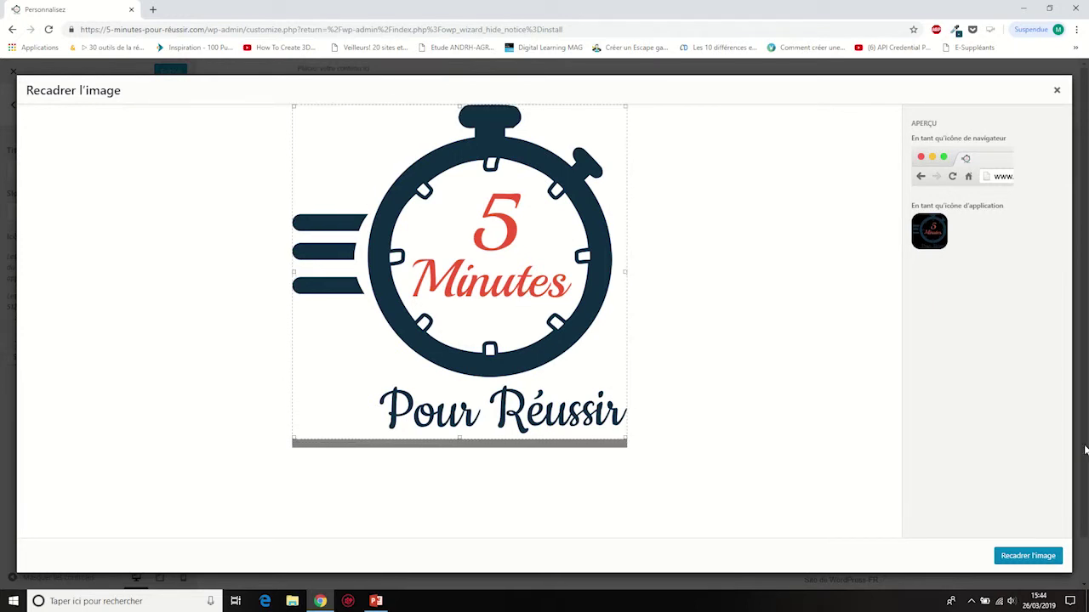
pyautogui.click(1029, 557)
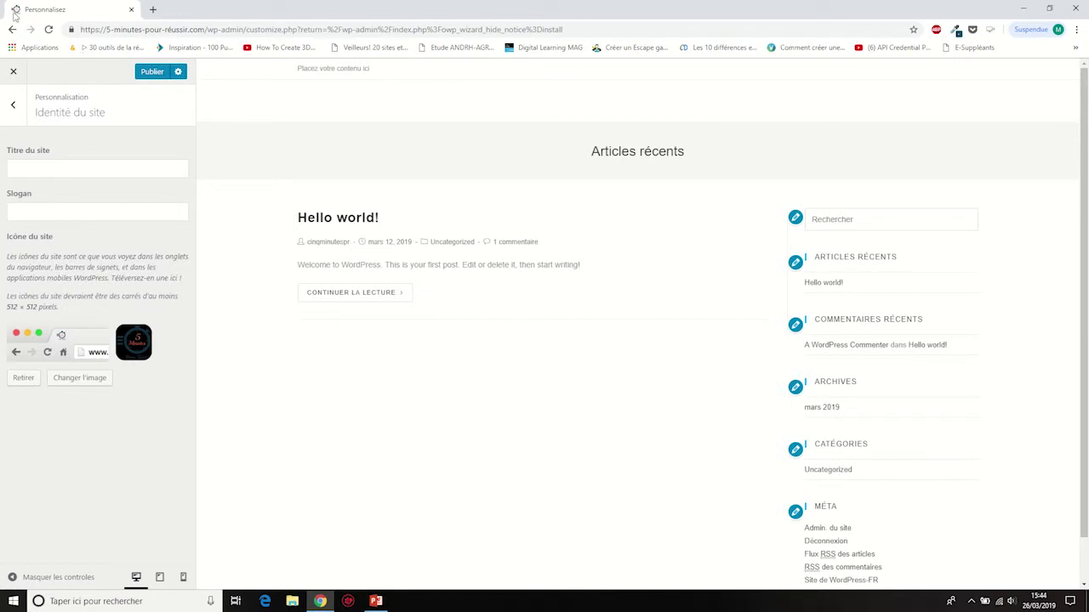
pyautogui.click(155, 73)
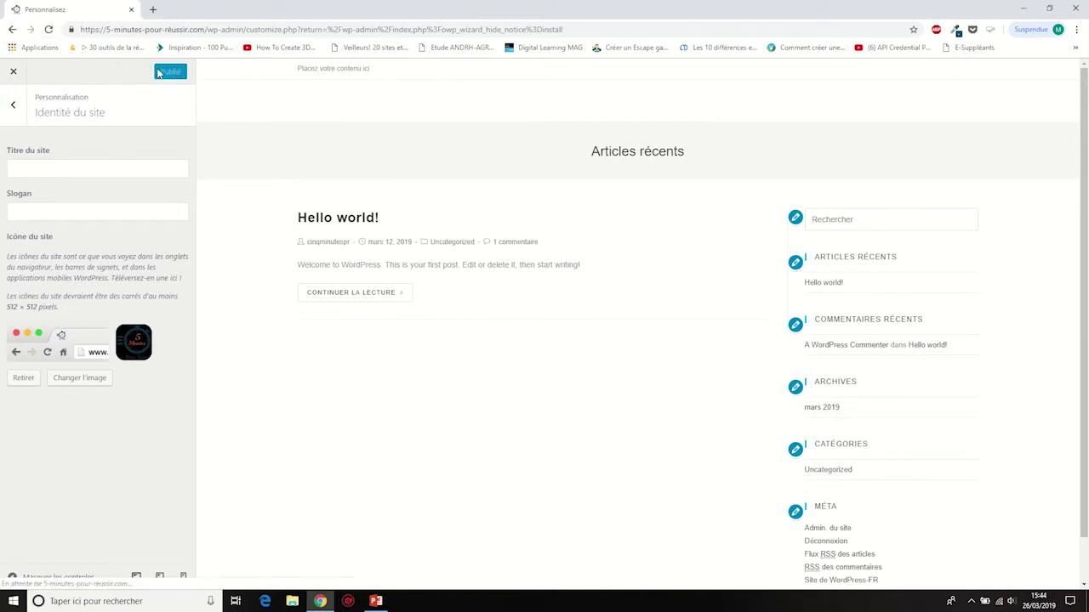
pyautogui.click(11, 108)
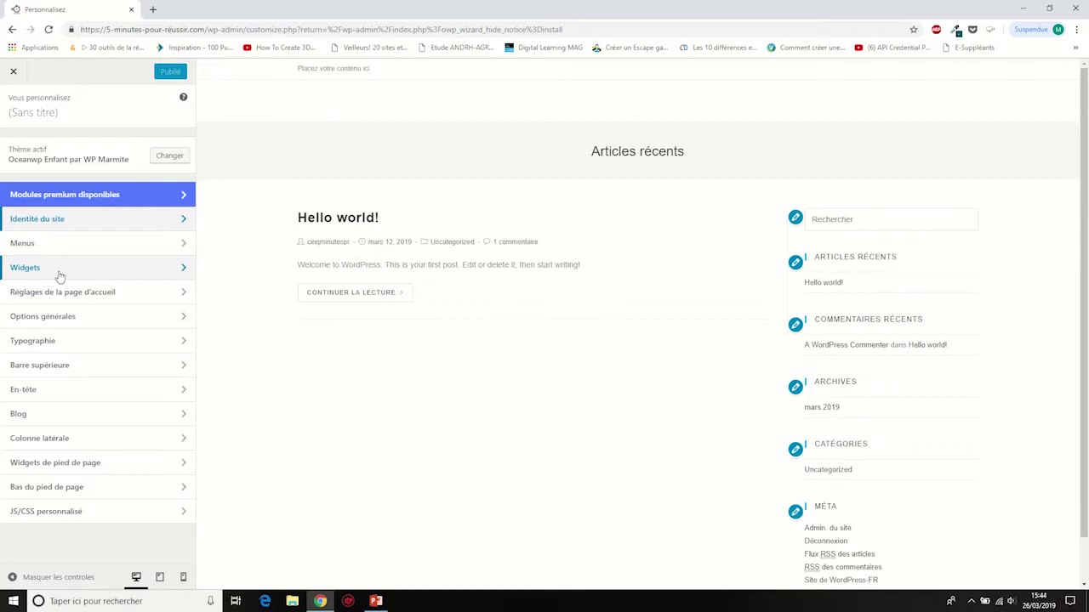
# Step: Make the home page a static page using Sample Page as Accueil, and publish the change
pyautogui.click(123, 300)
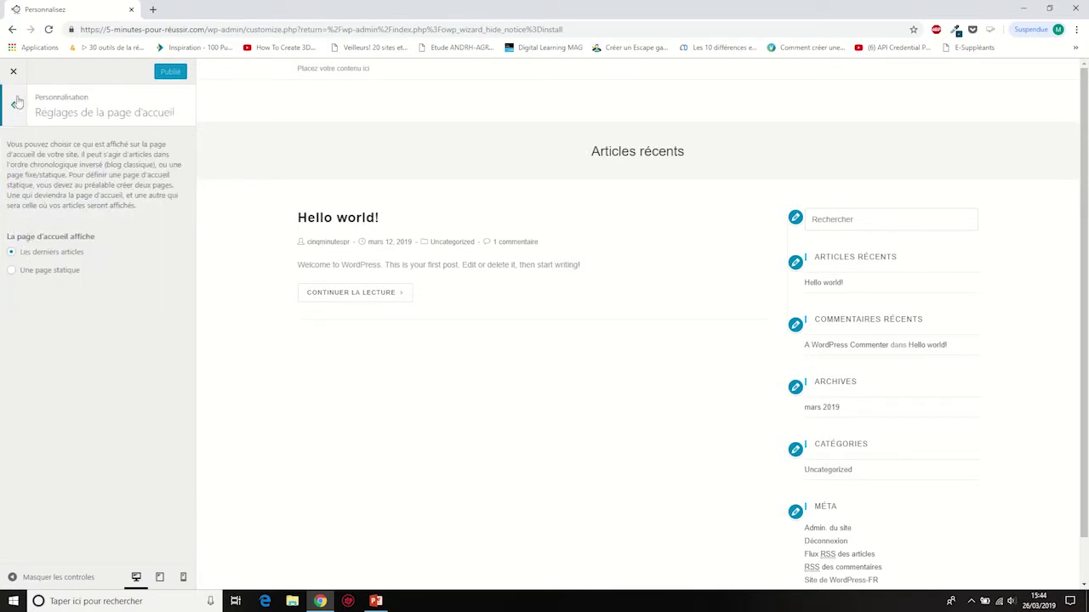
pyautogui.click(11, 270)
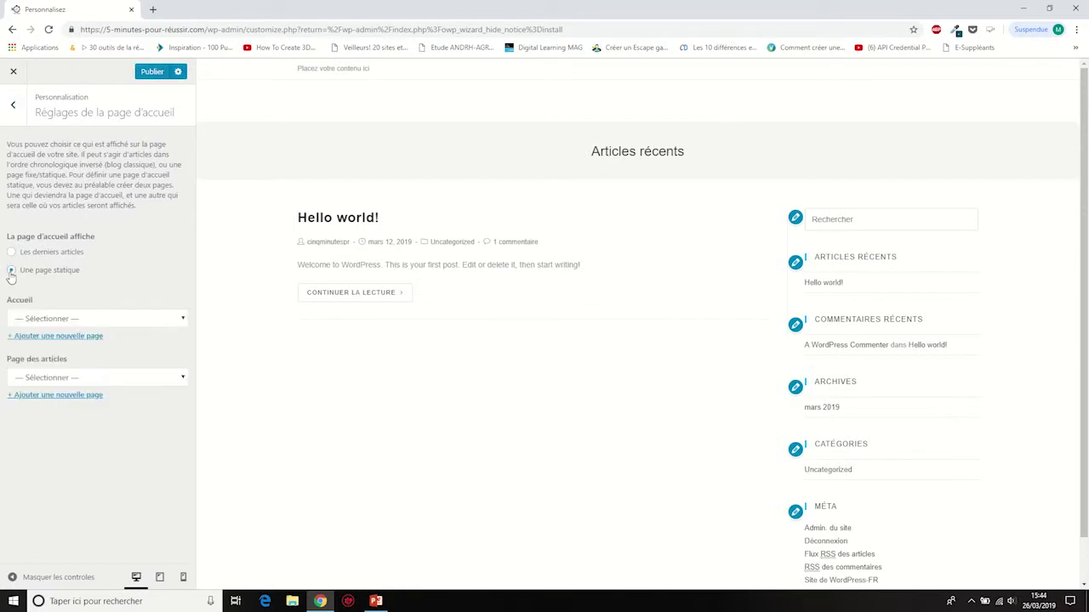
pyautogui.click(133, 320)
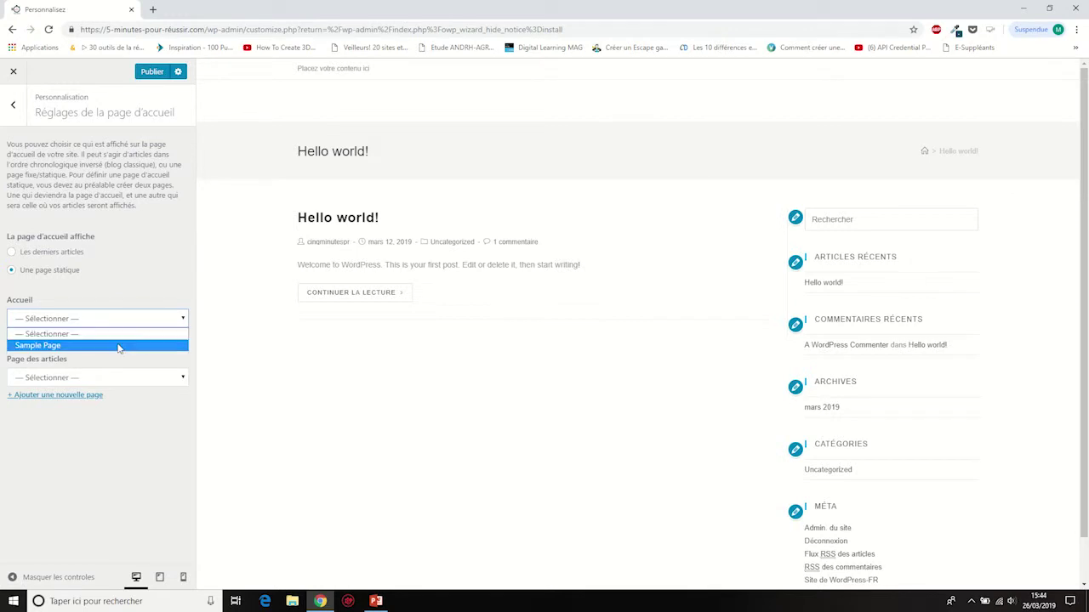
pyautogui.click(116, 347)
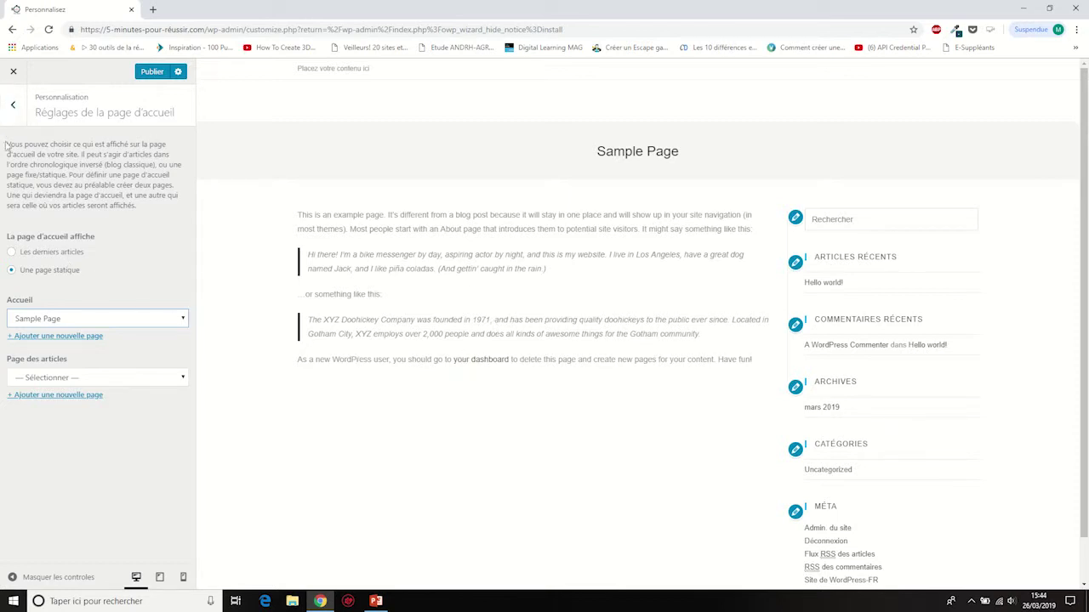
pyautogui.click(155, 72)
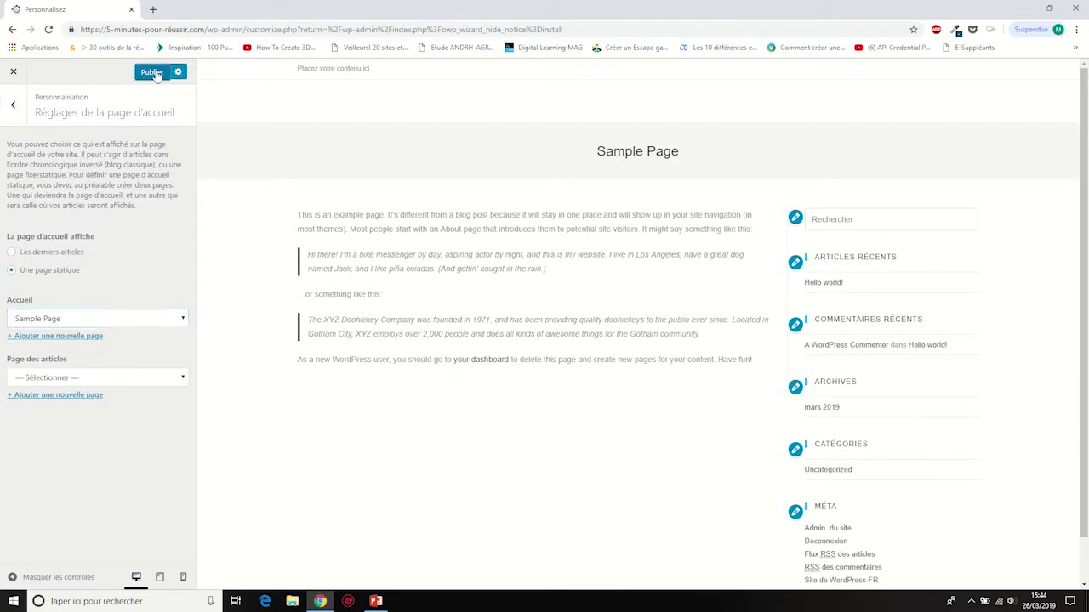
pyautogui.click(15, 106)
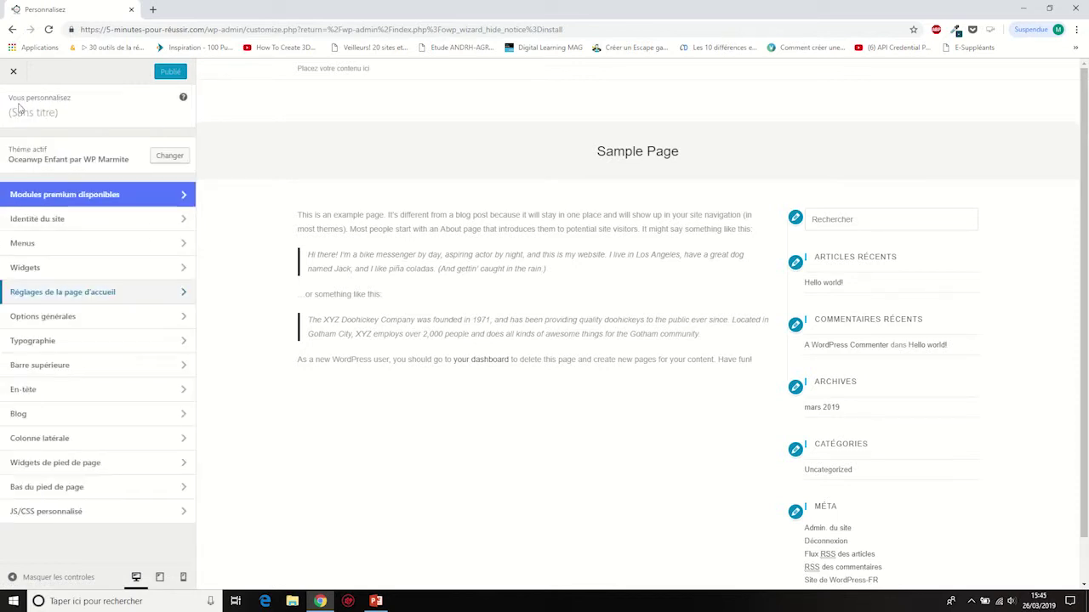
# Step: Review the theme's Style général settings for main colours and site background under Options générales
pyautogui.click(85, 320)
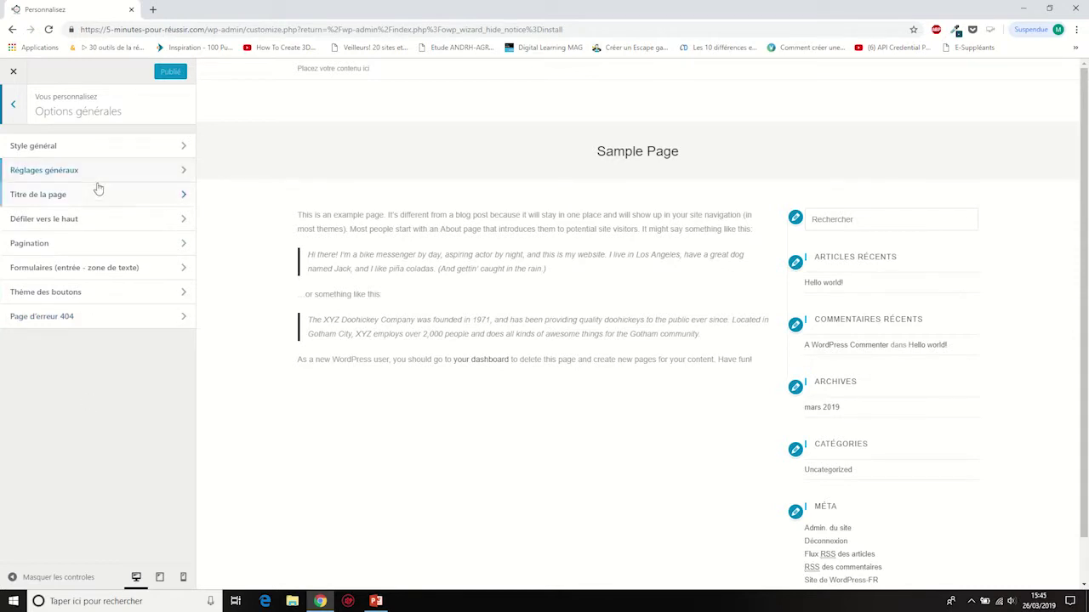
pyautogui.click(110, 150)
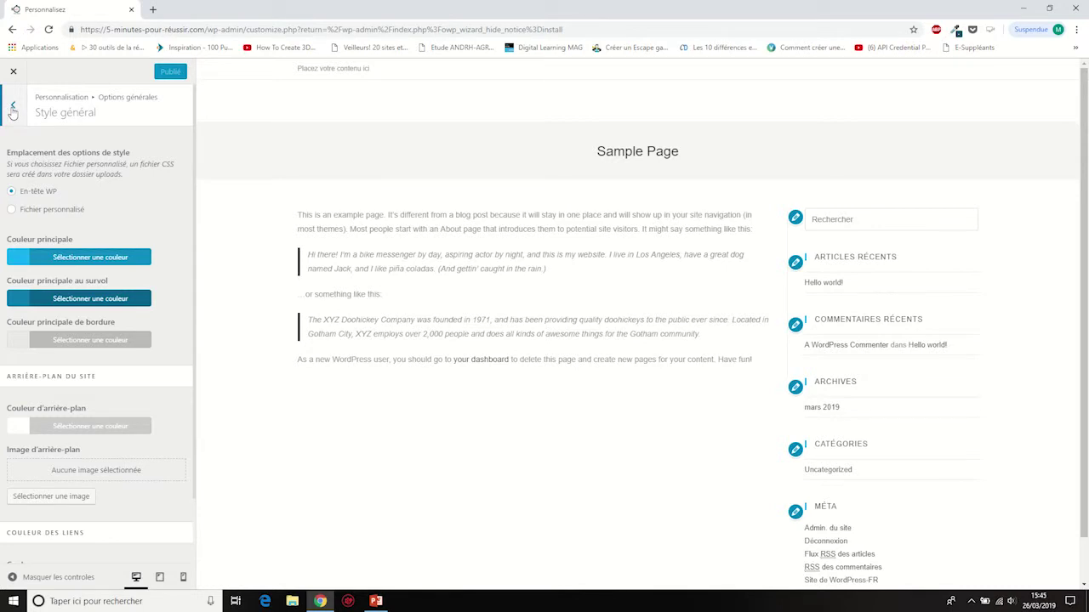
pyautogui.click(13, 111)
pyautogui.click(14, 109)
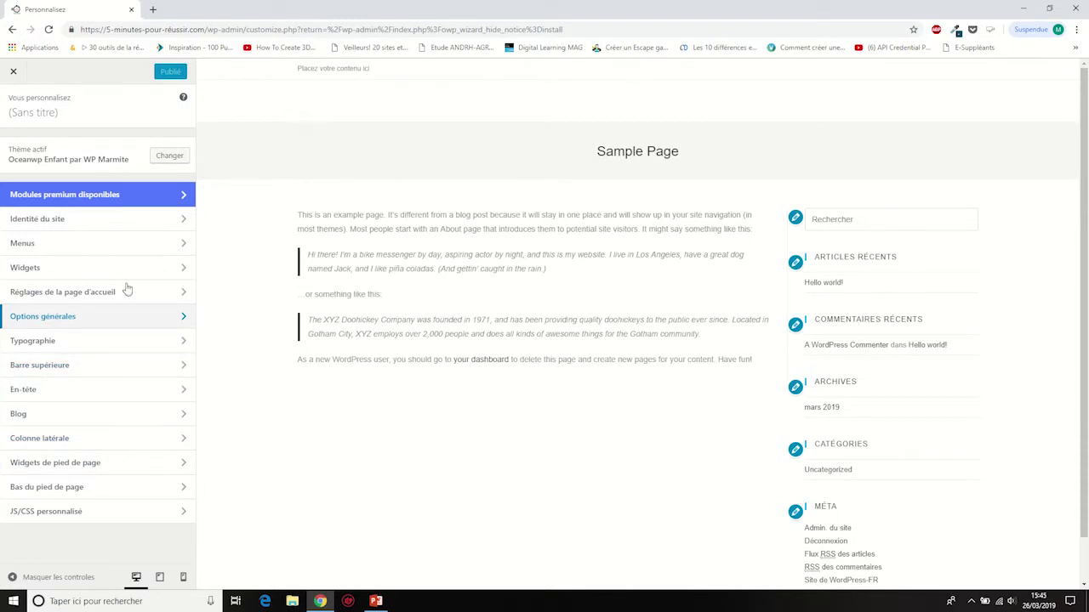
# Step: Deactivate the theme's Barre supérieure and publish the change
pyautogui.click(65, 366)
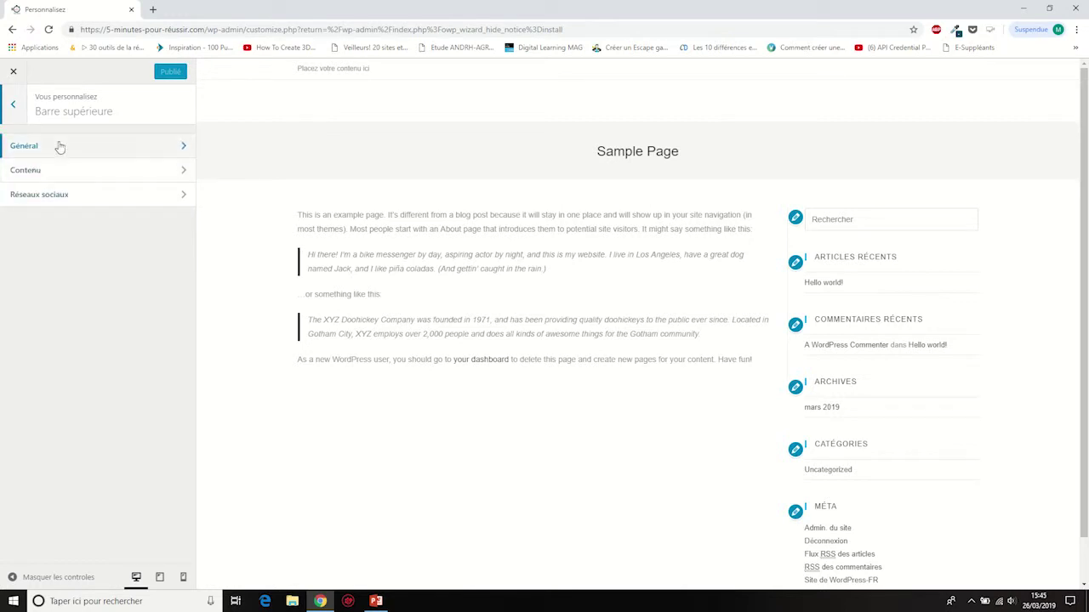
pyautogui.click(60, 148)
pyautogui.click(19, 147)
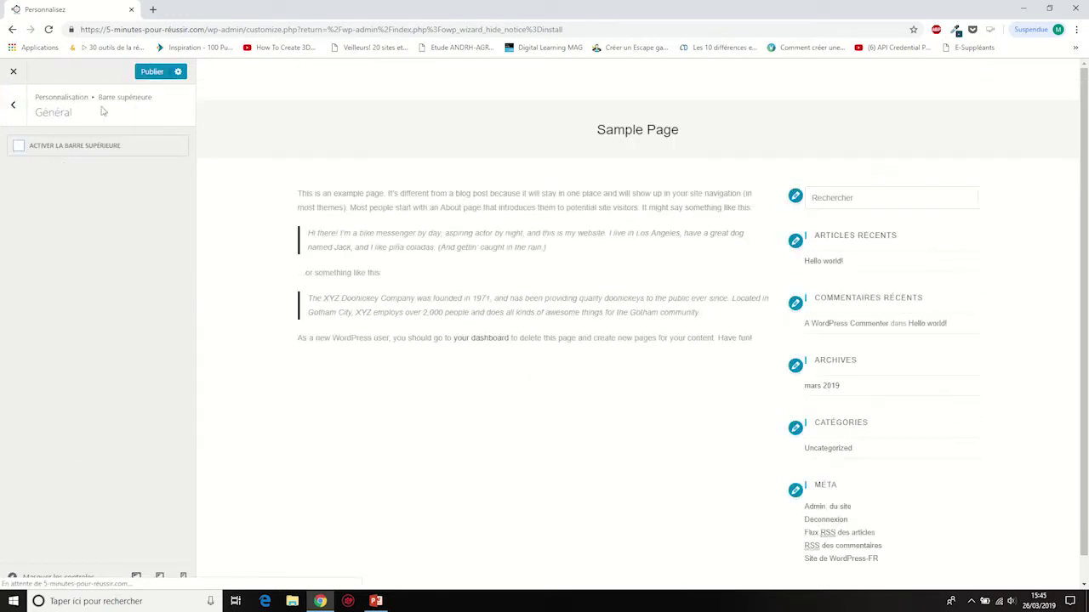
pyautogui.click(152, 73)
pyautogui.click(13, 106)
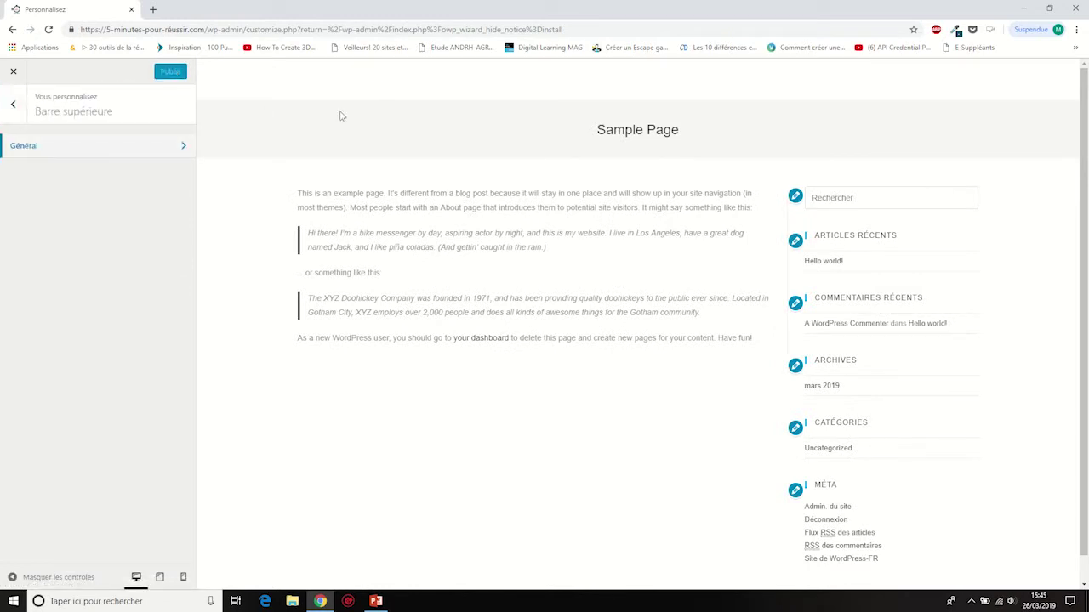
pyautogui.click(13, 107)
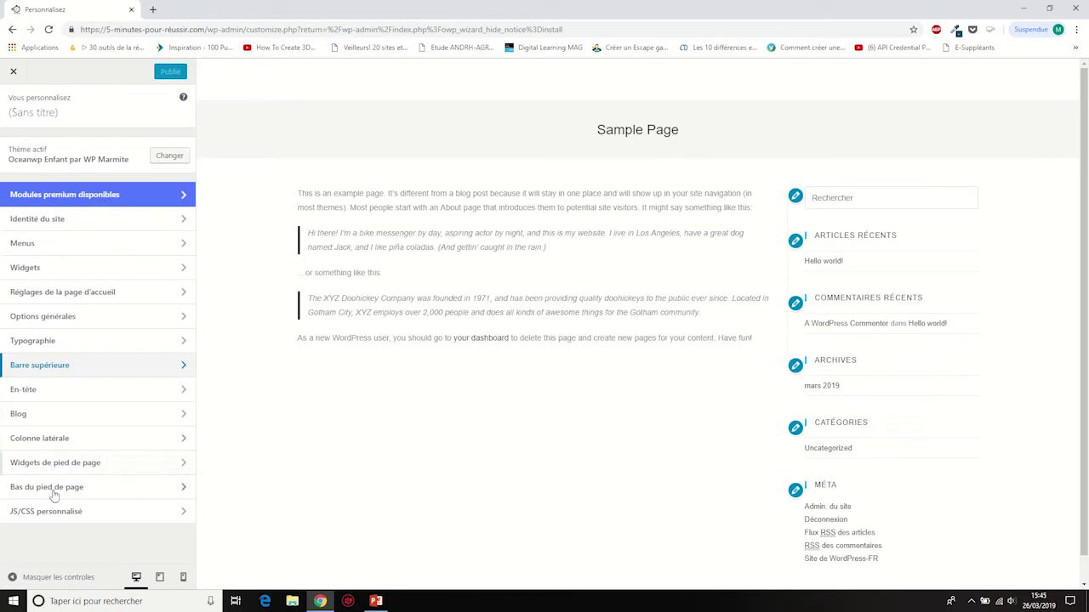
# Step: Add logo-5-mins-png.png from the media library as the header logo, extending the crop area to cover the whole image
pyautogui.click(51, 391)
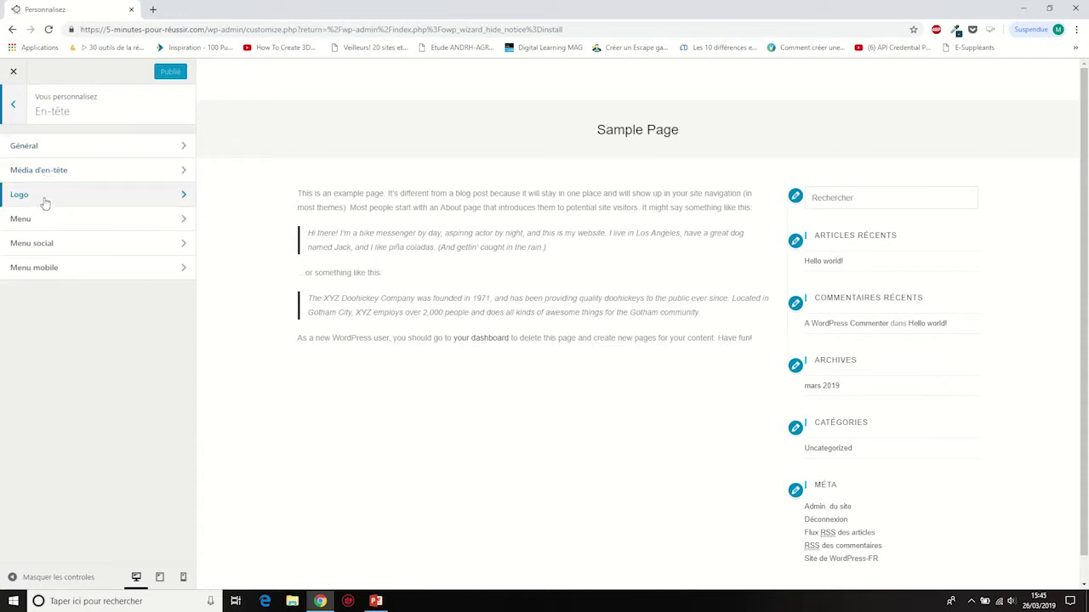
pyautogui.click(175, 198)
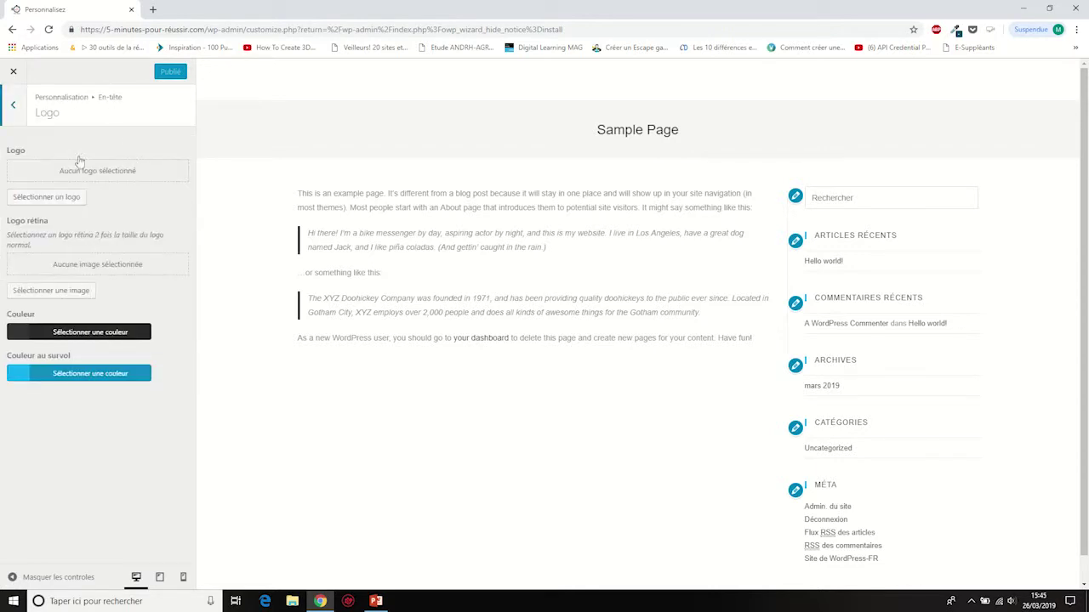
pyautogui.click(39, 199)
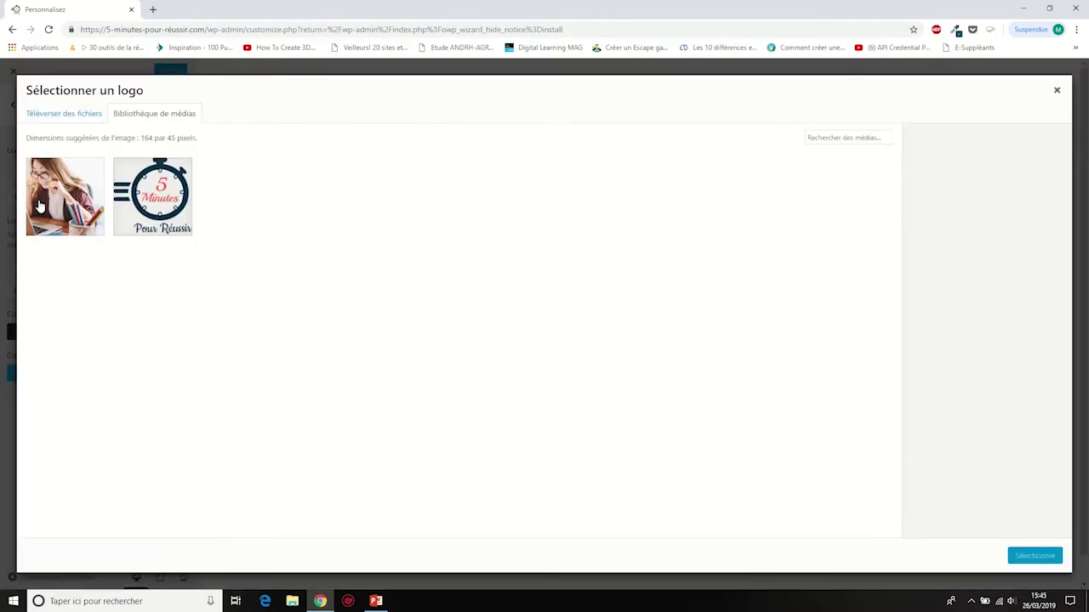
pyautogui.click(166, 205)
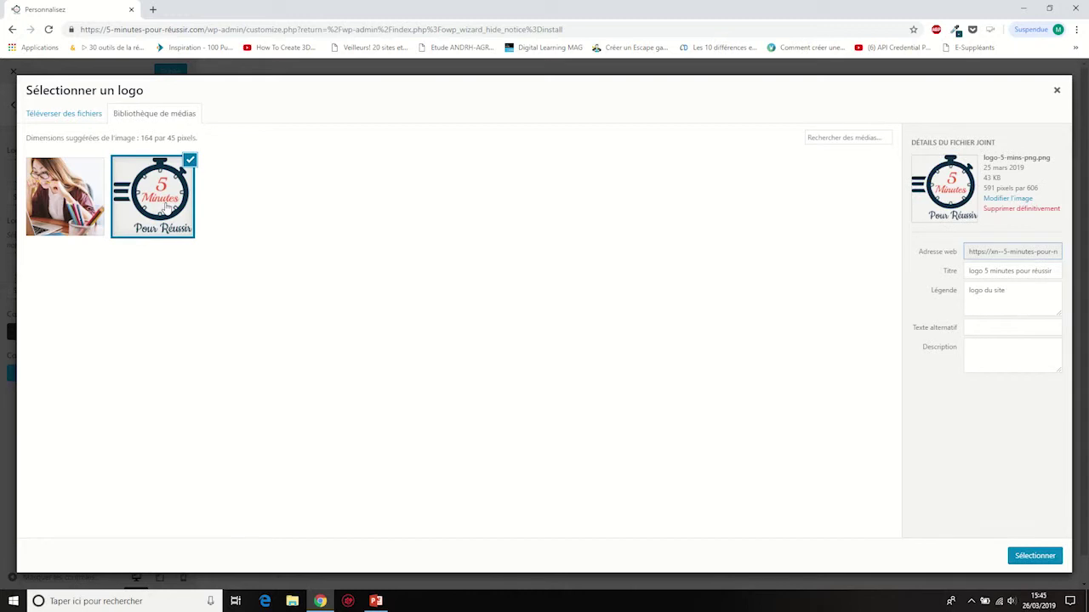
pyautogui.click(1029, 556)
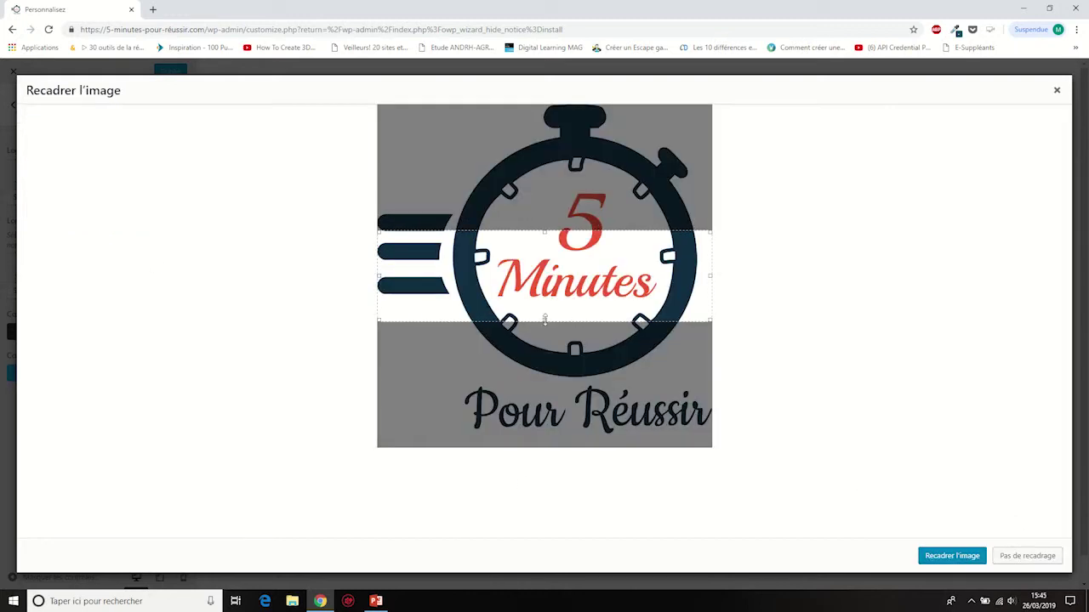
pyautogui.moveTo(547, 321); pyautogui.dragTo(562, 446)
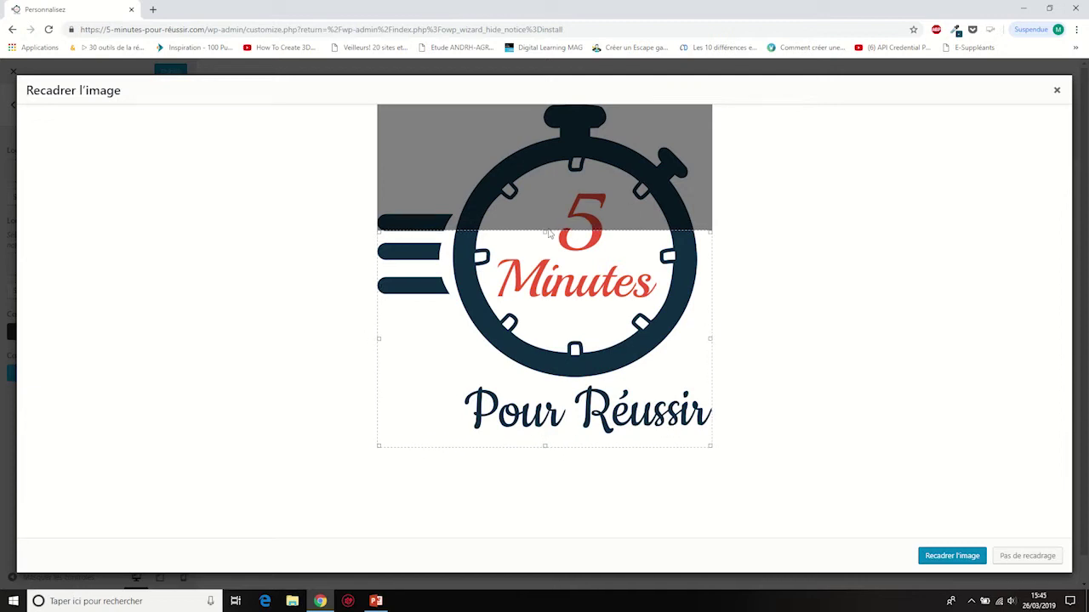
pyautogui.moveTo(549, 233); pyautogui.dragTo(560, 100)
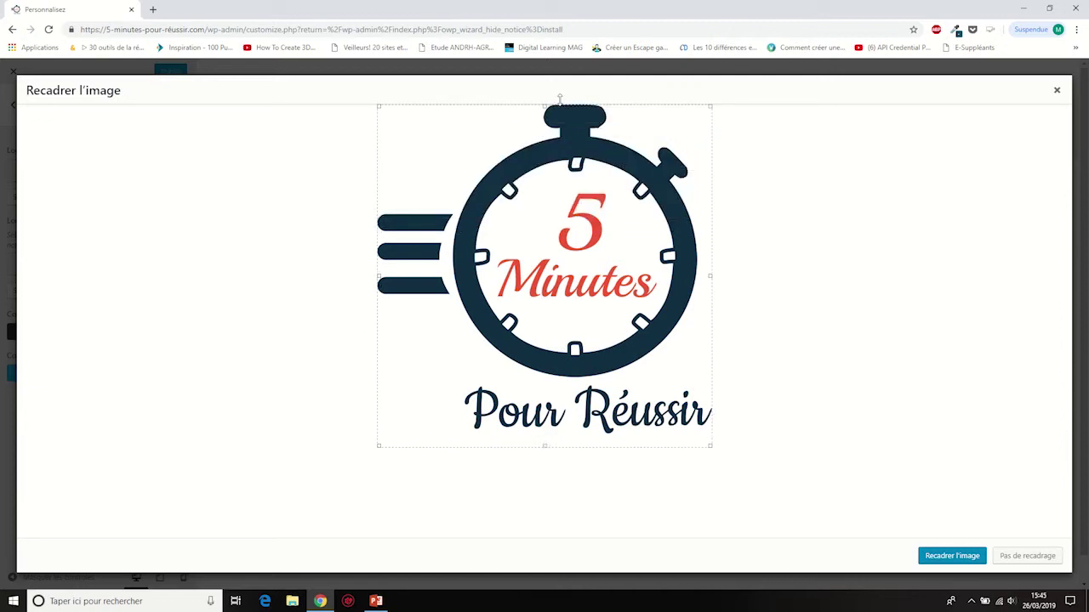
pyautogui.click(947, 558)
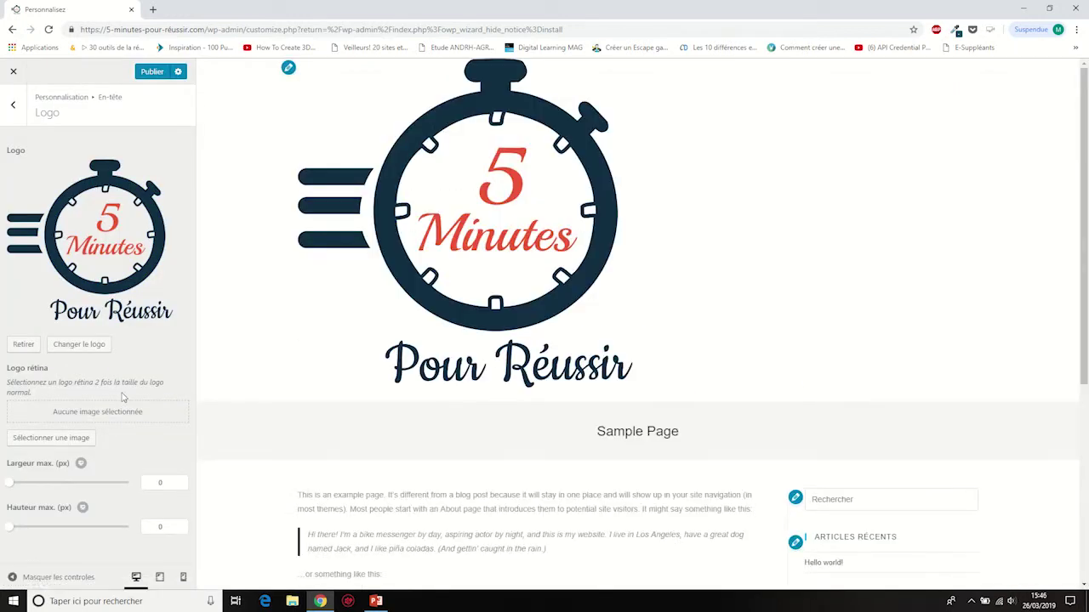
# Step: Limit the header logo to a maximum width of 200 px and maximum height of 79 px, and publish it
pyautogui.moveTo(11, 484); pyautogui.dragTo(66, 483)
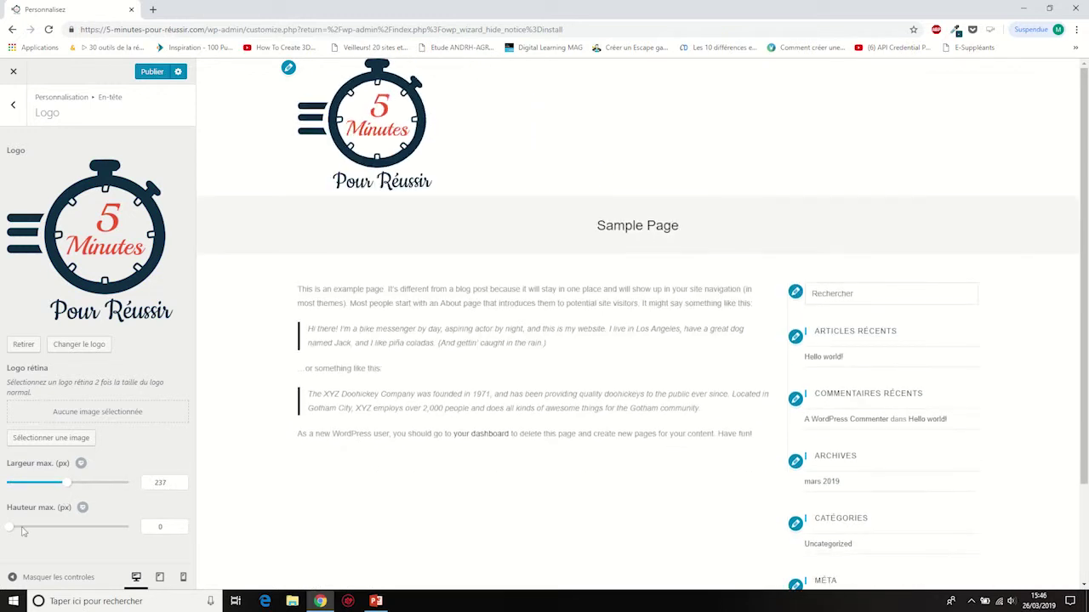
pyautogui.moveTo(11, 533)
pyautogui.mouseDown()
pyautogui.moveTo(38, 534)
pyautogui.moveTo(28, 534)
pyautogui.mouseUp()
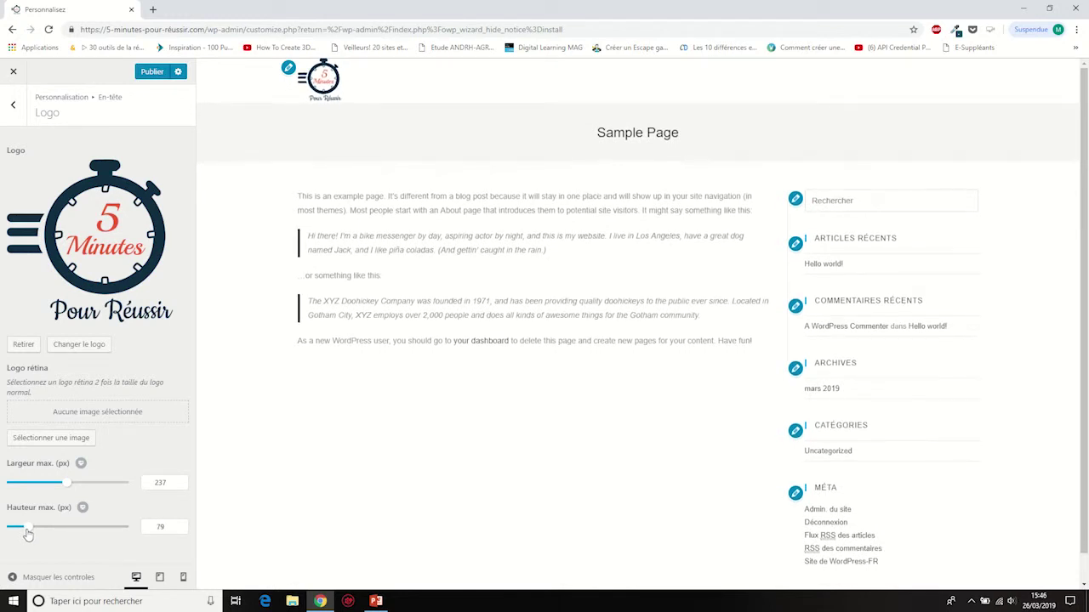
pyautogui.moveTo(73, 483); pyautogui.dragTo(57, 484)
pyautogui.click(152, 71)
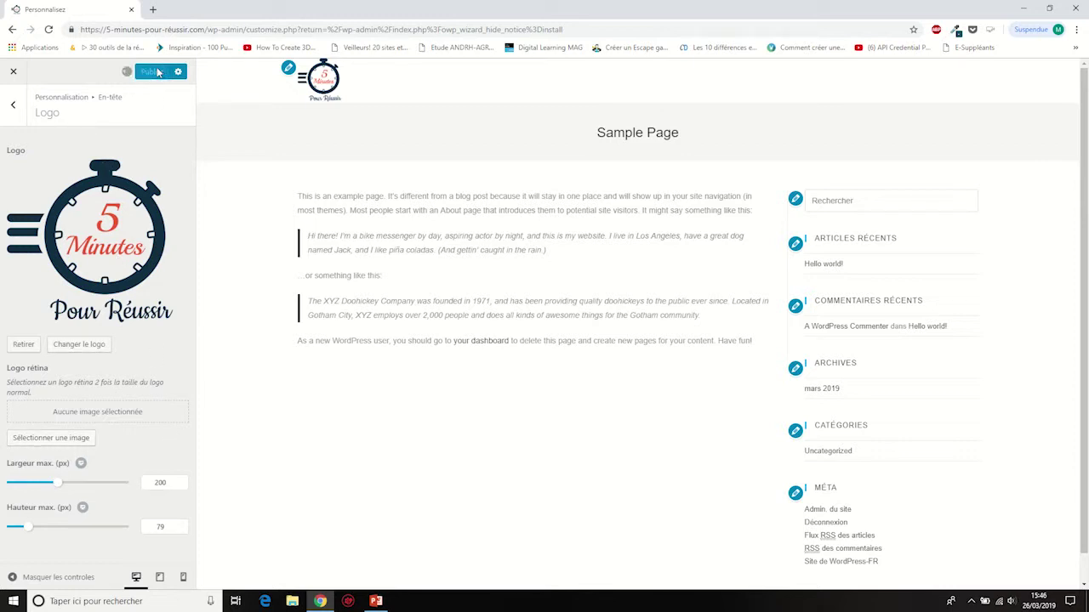
pyautogui.click(12, 107)
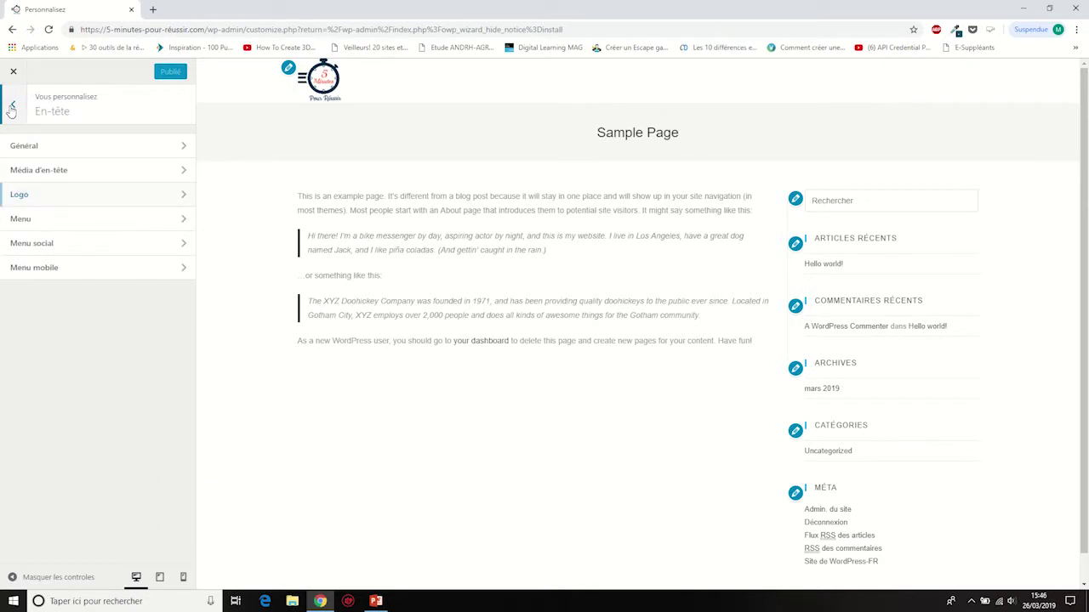
# Step: Activate the theme's Bas du pied de page and set its copyright text to "@ 2019"
pyautogui.click(12, 107)
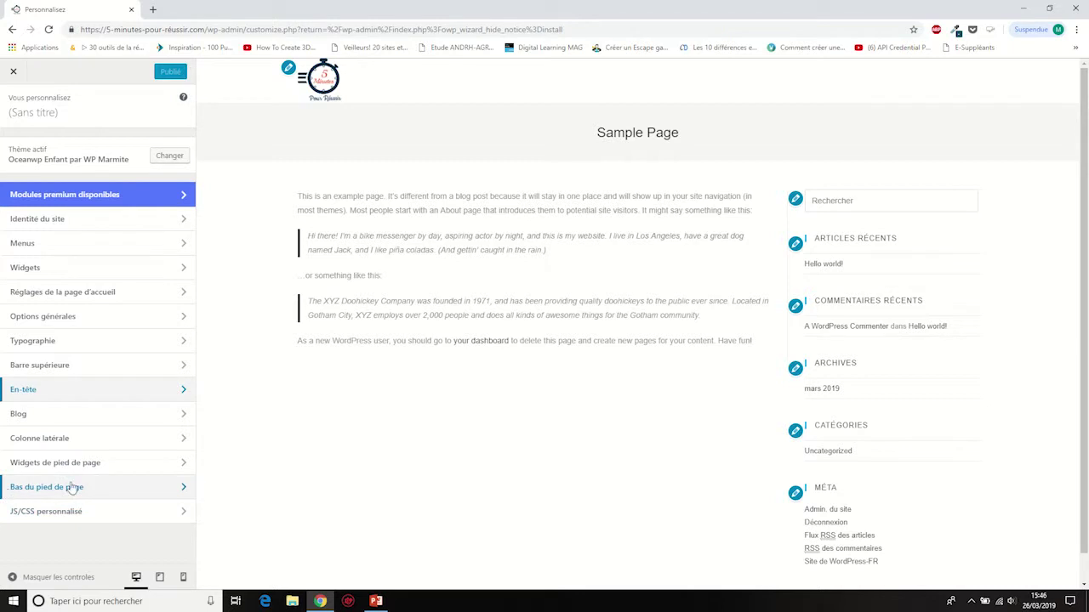
pyautogui.scroll(-1, 442, 426)
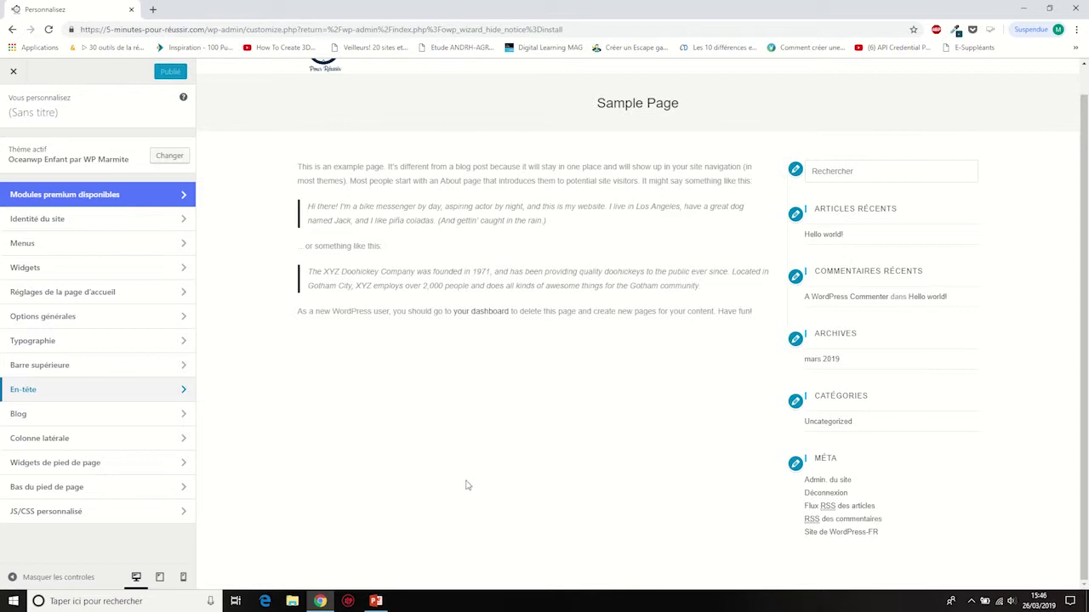
pyautogui.click(120, 492)
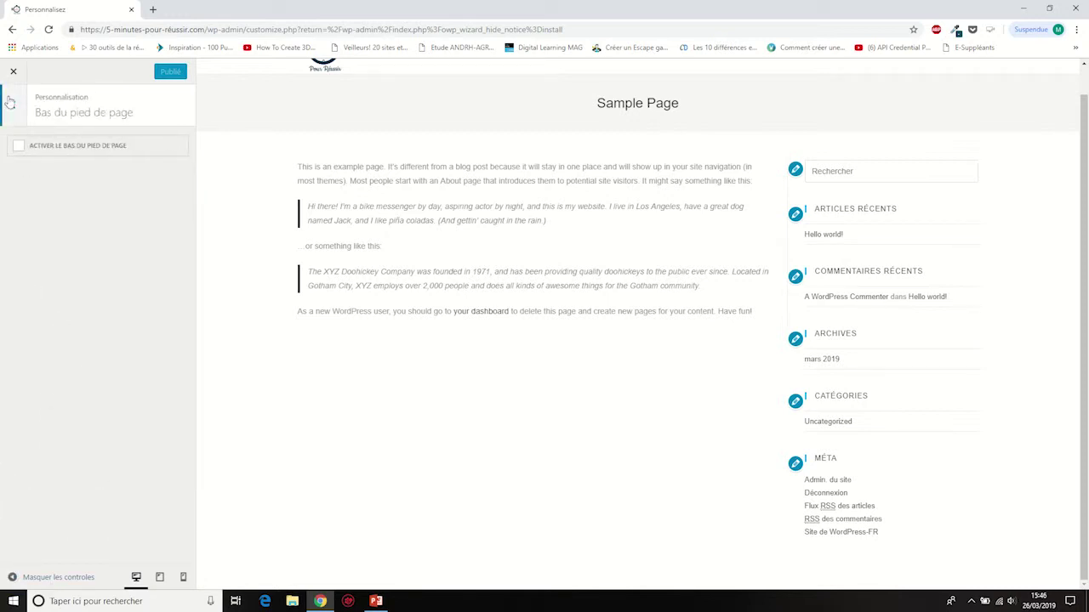
pyautogui.click(19, 148)
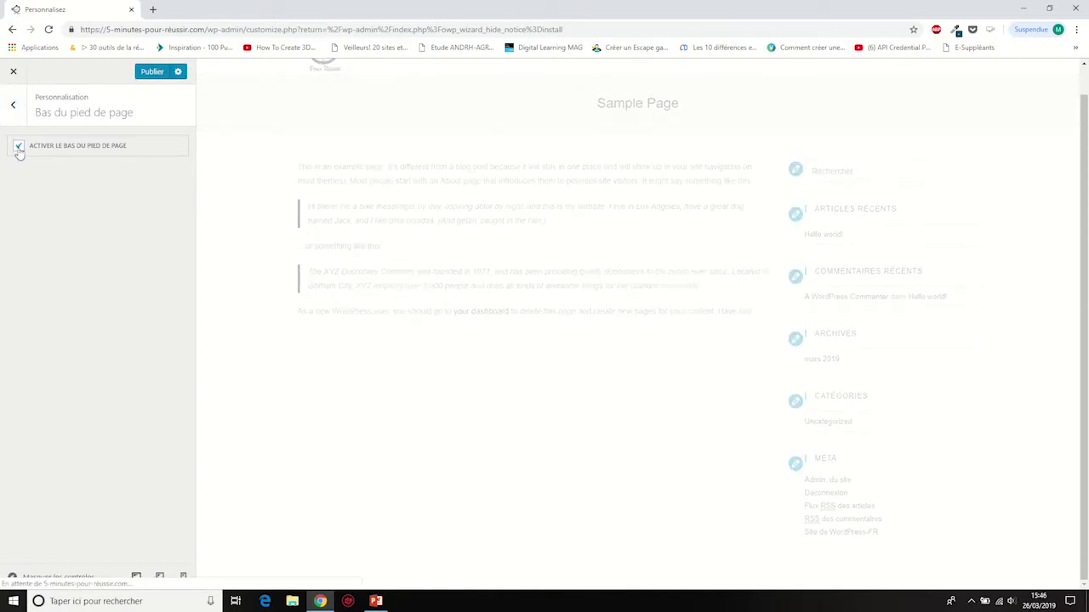
pyautogui.click(23, 235)
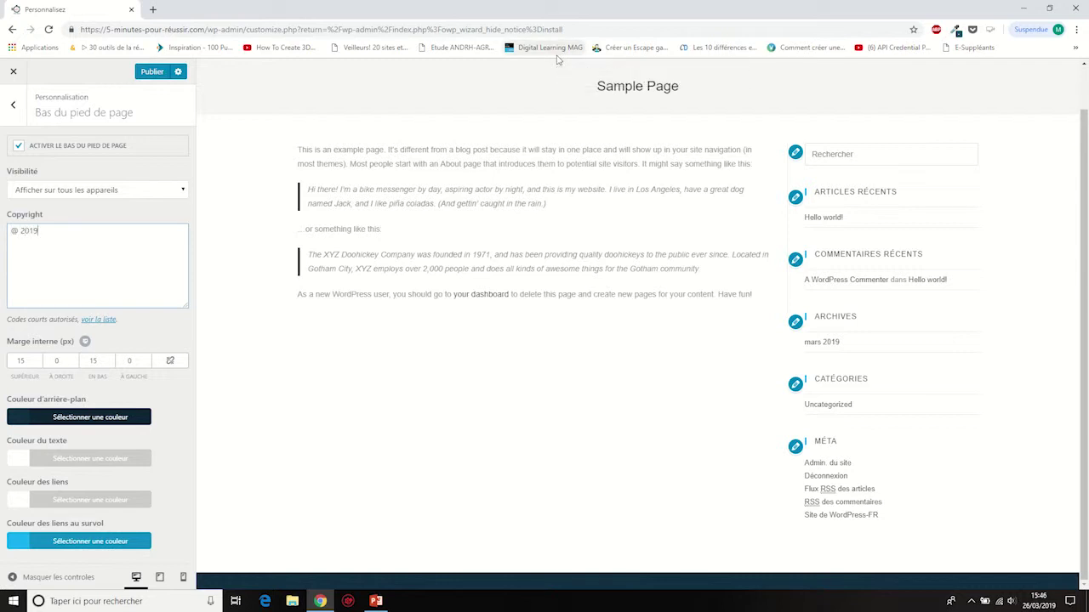
pyautogui.click(19, 148)
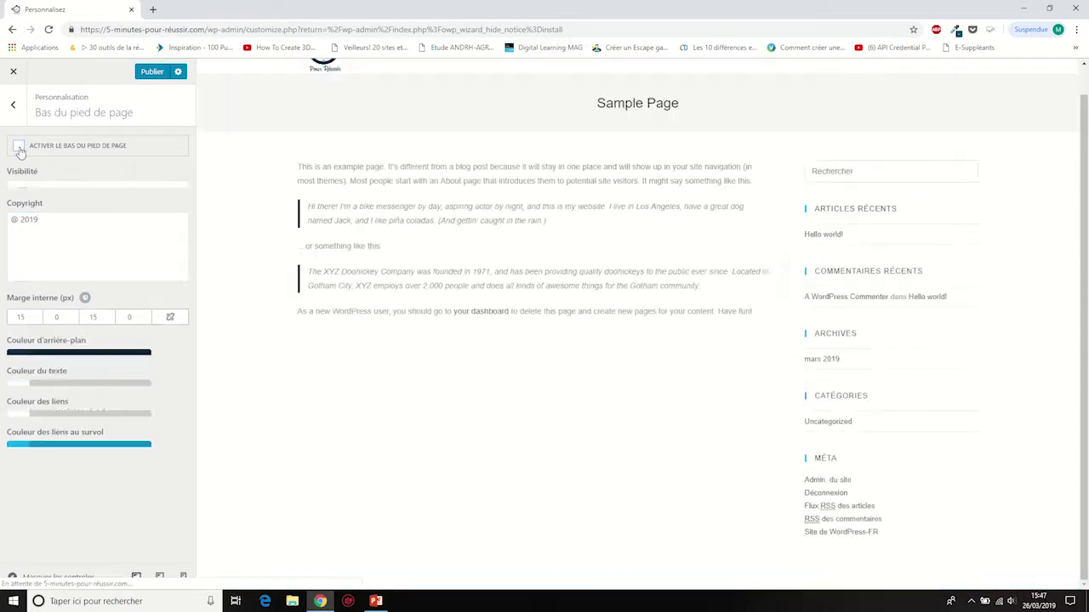
pyautogui.click(19, 148)
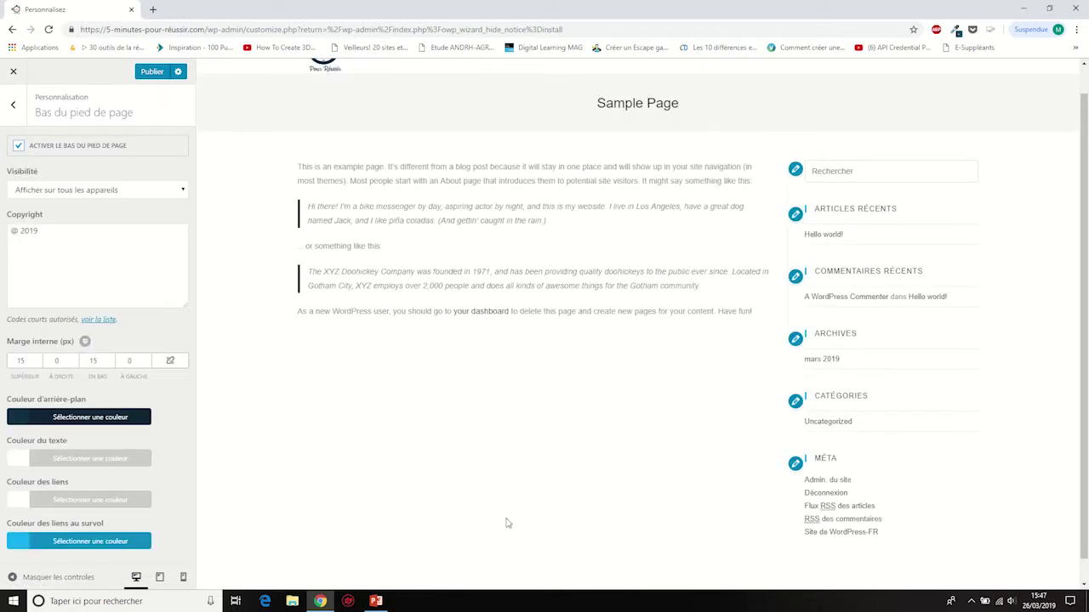
pyautogui.click(65, 230)
pyautogui.write('<a rhef="')
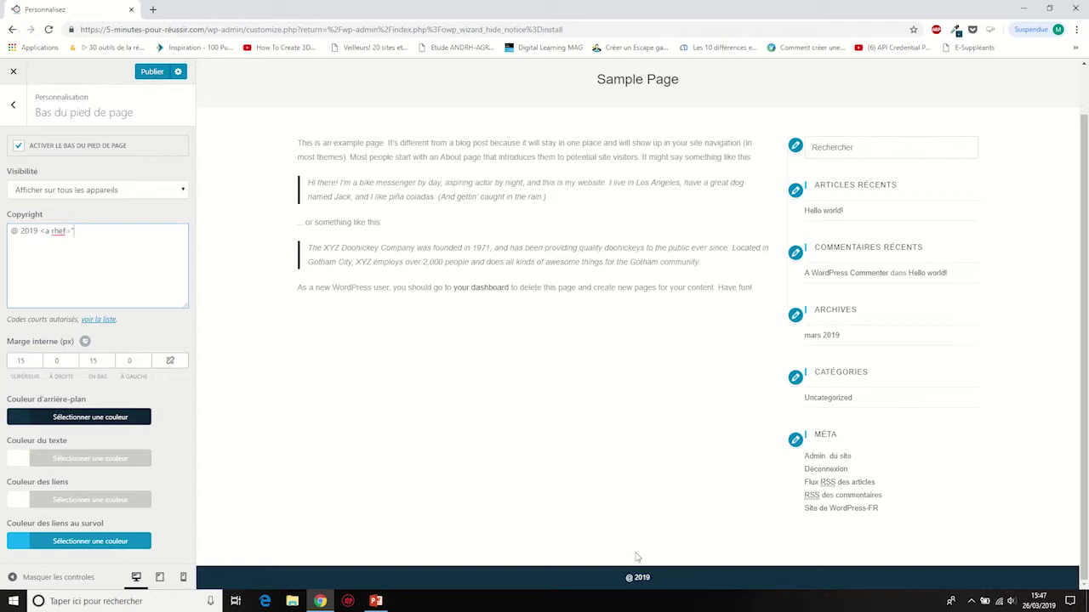
pyautogui.moveTo(81, 28); pyautogui.dragTo(205, 31)
pyautogui.hotkey('ctrl', 'c')
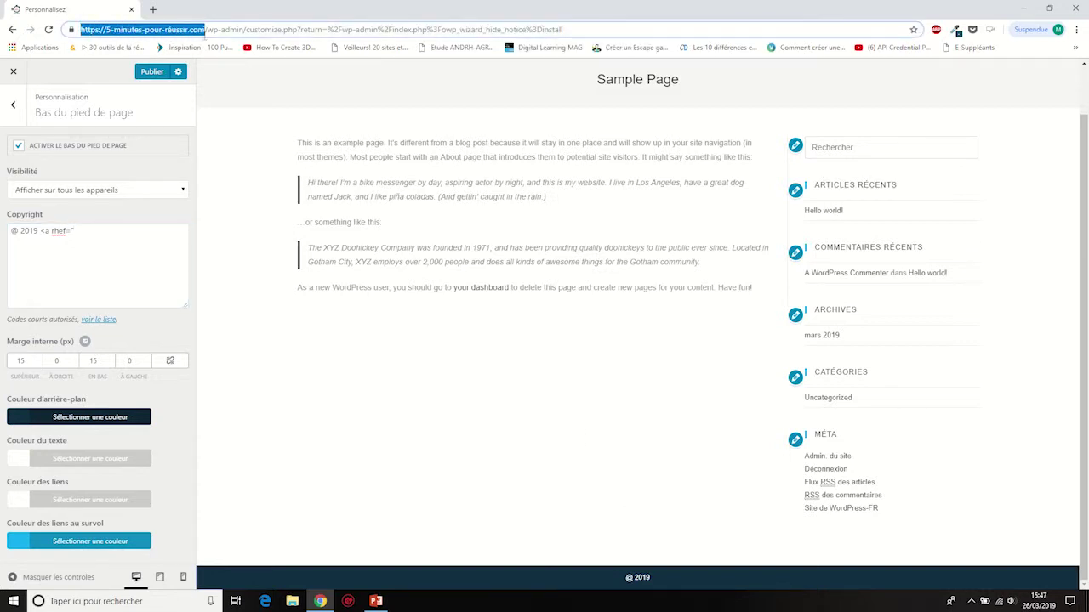
pyautogui.rightClick(182, 31)
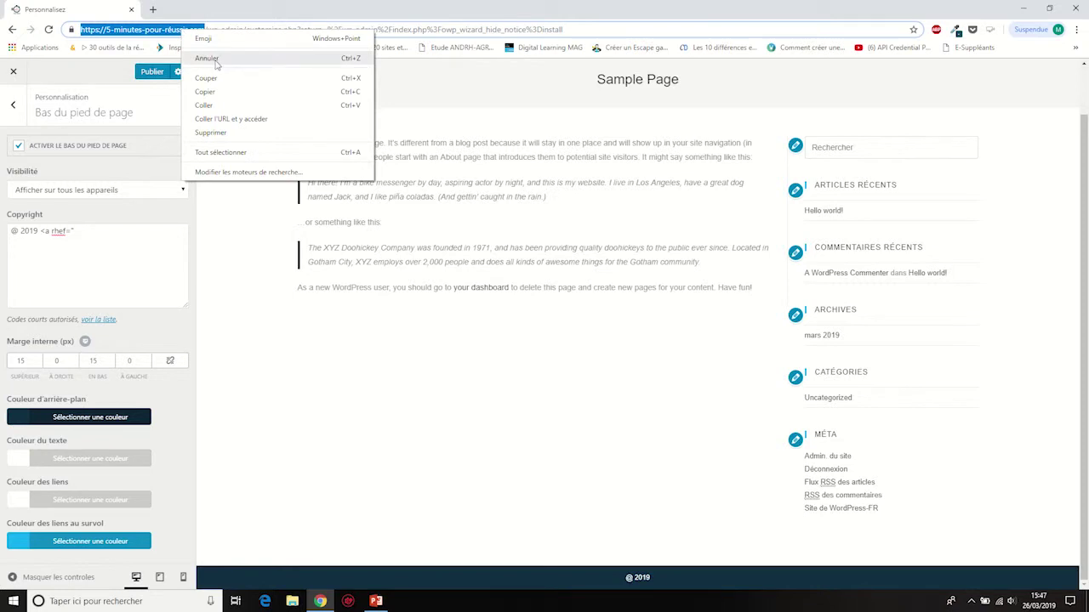
pyautogui.click(208, 92)
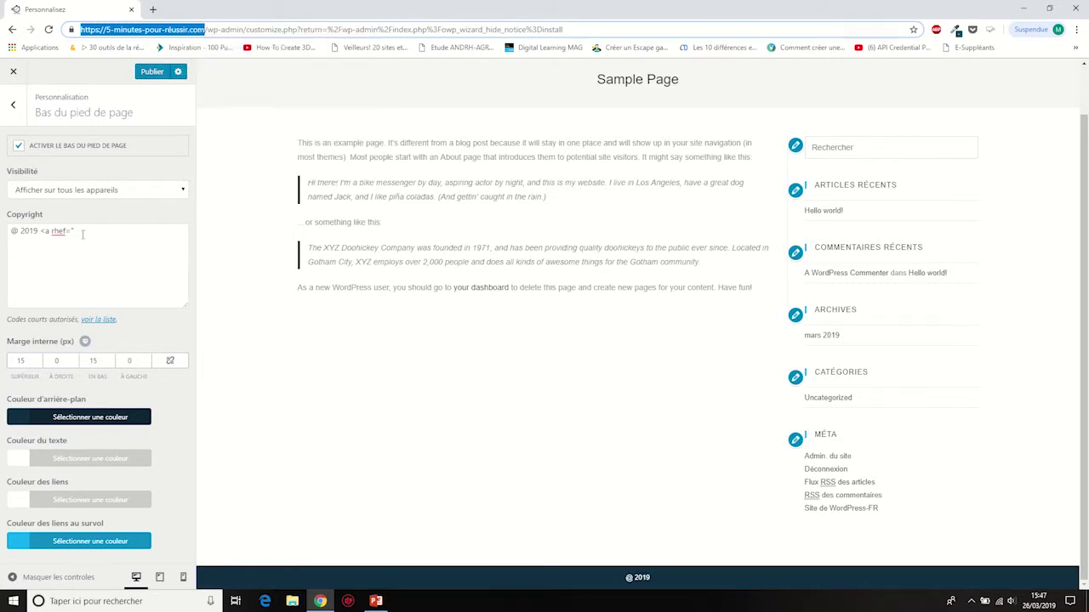
pyautogui.click(83, 231)
pyautogui.rightClick(85, 231)
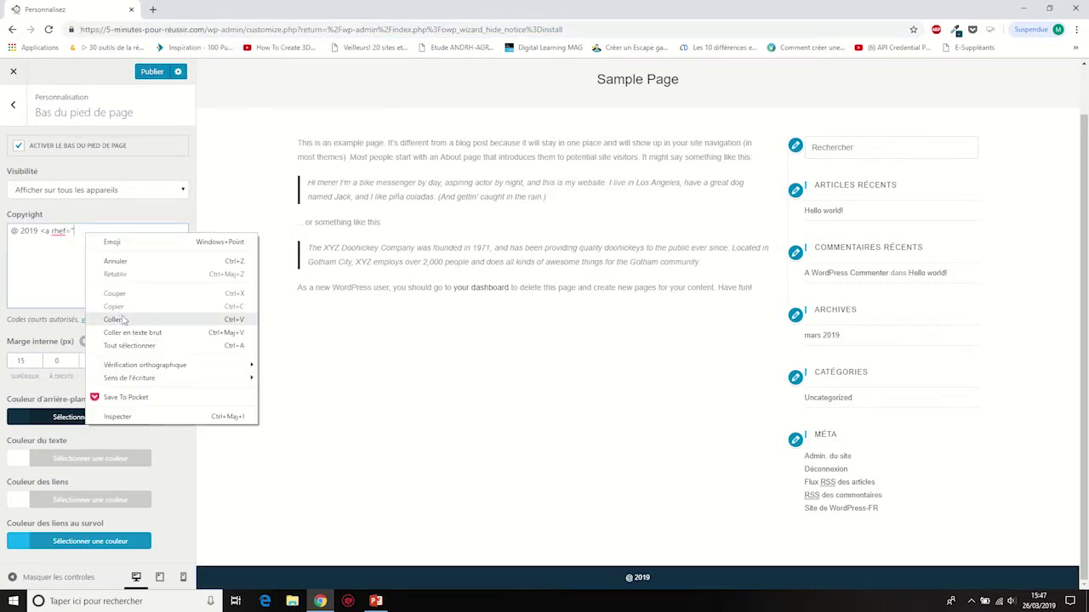
pyautogui.click(125, 319)
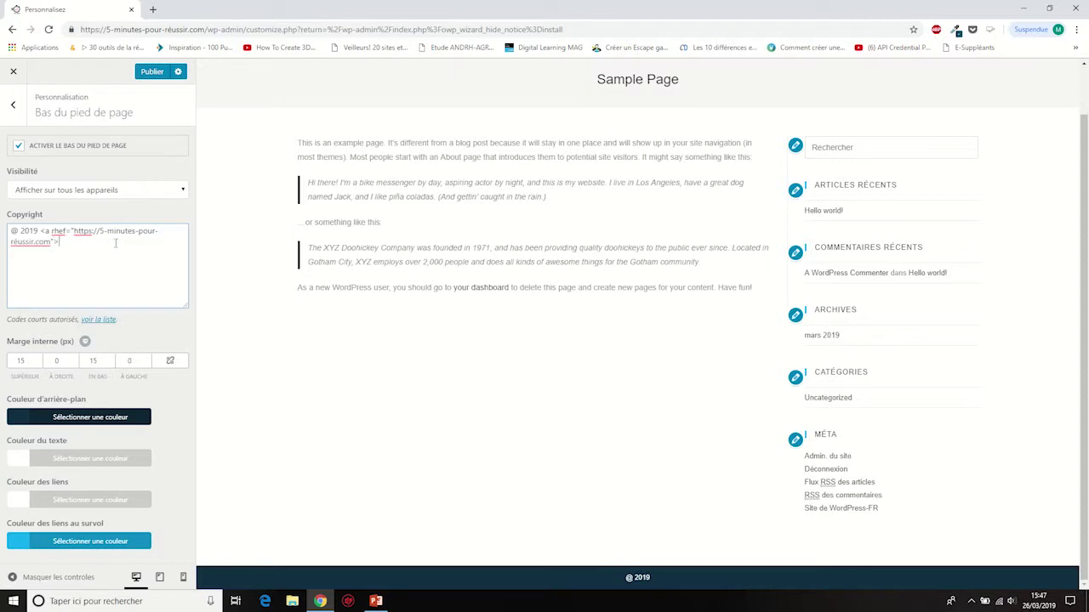
# Step: Close the opening link tag in the copyright text and add the link text "5 Minutes Pour Réussir" with </a>
pyautogui.write('"> 5 minu')
pyautogui.press('BackSpace')
pyautogui.press('BackSpace')
pyautogui.press('BackSpace')
pyautogui.press('BackSpace')
pyautogui.press('BackSpace')
pyautogui.write('Minutes Pour Réussir')
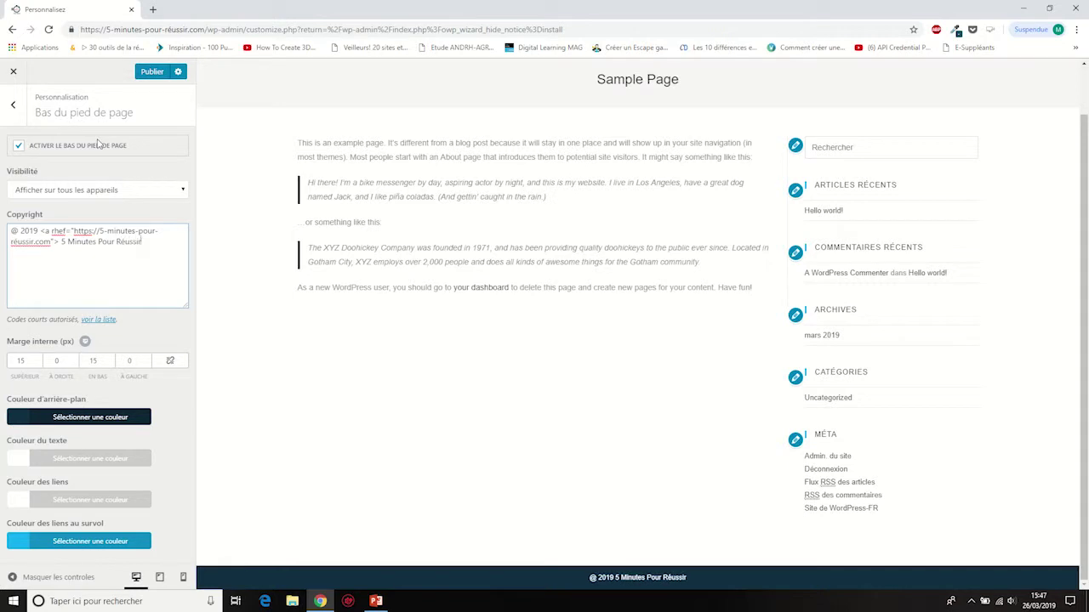
pyautogui.write('</a>')
# Step: Pick the light red ed553b from ColorZilla's colour history and copy its hex code for the footer link hover colour
pyautogui.click(20, 543)
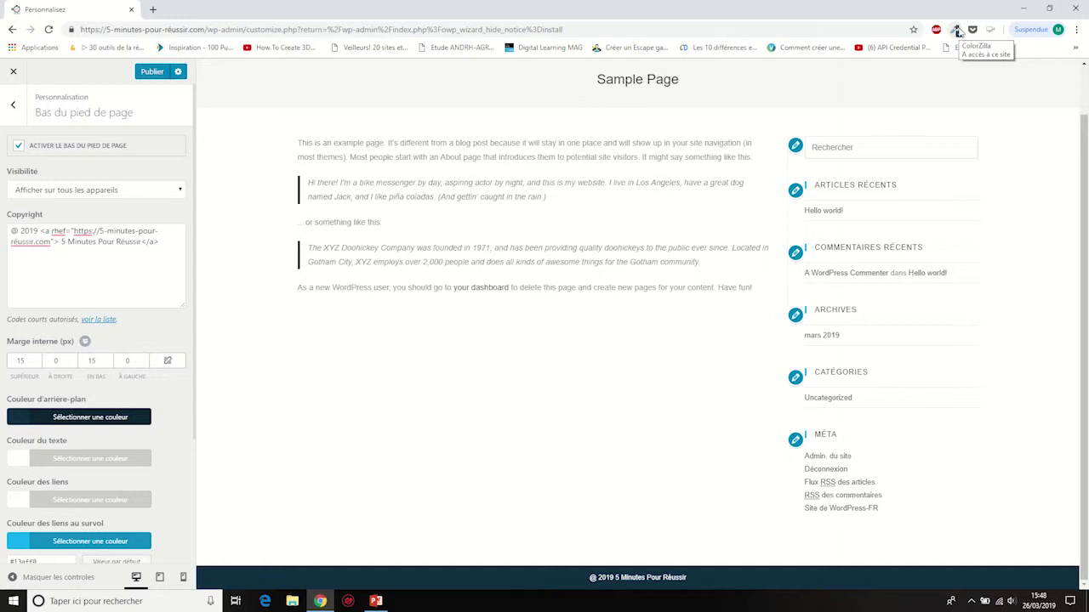
pyautogui.click(956, 30)
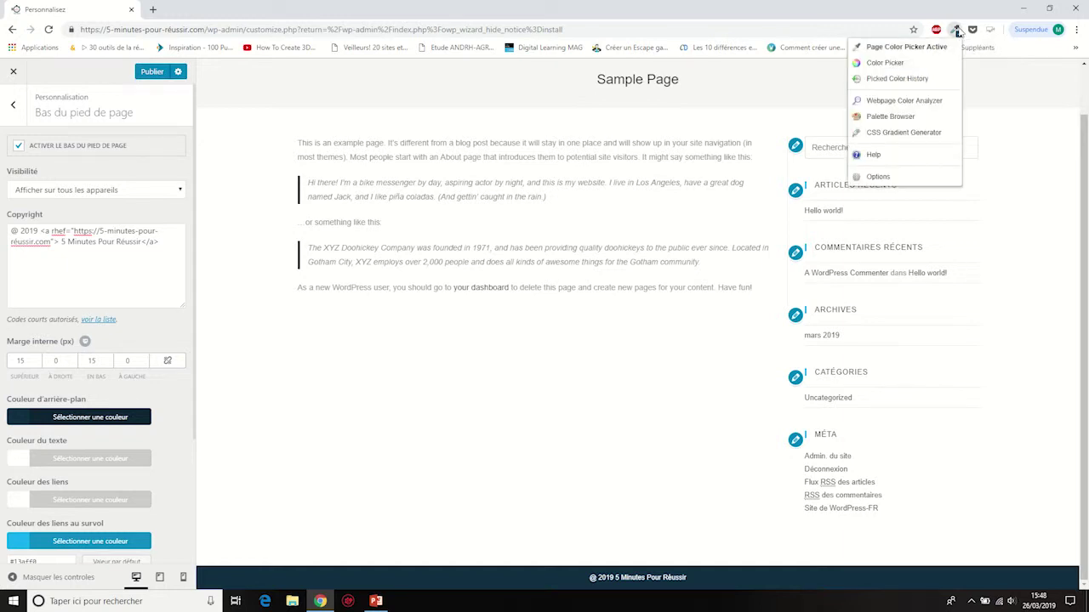
pyautogui.click(905, 63)
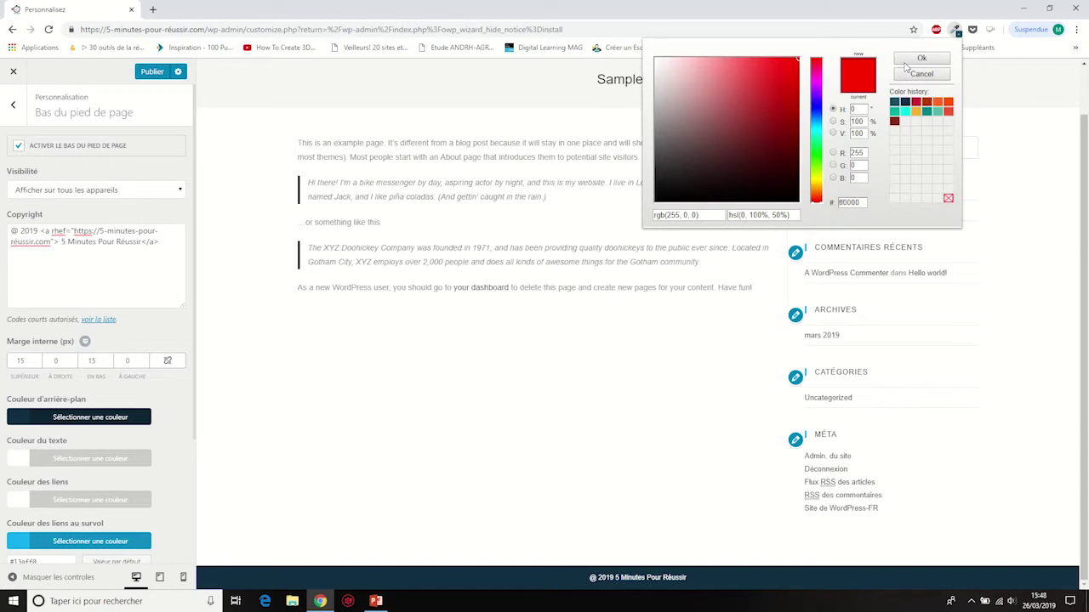
pyautogui.click(949, 112)
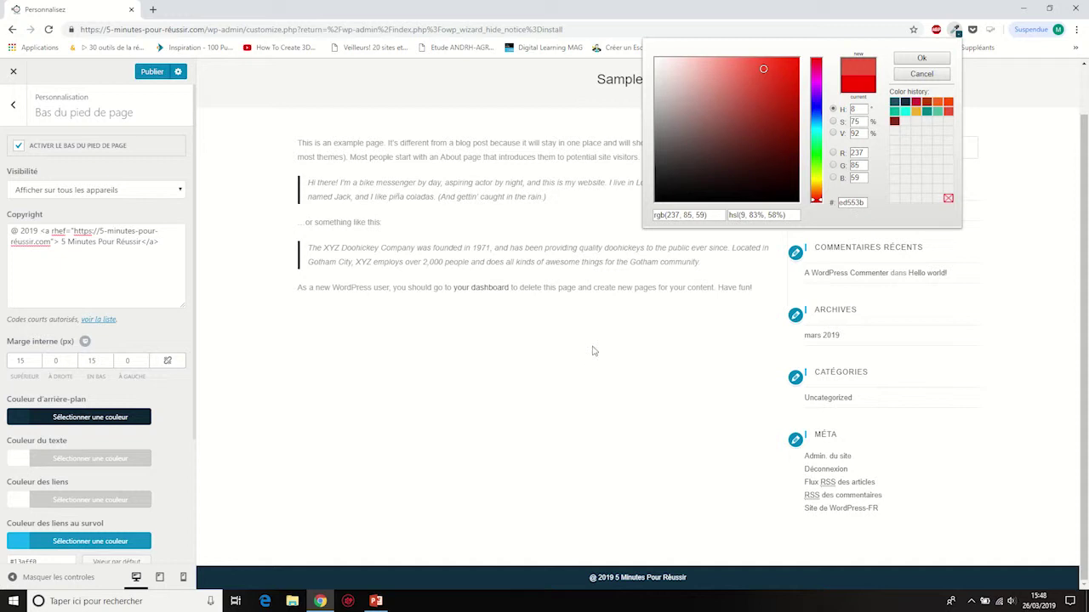
pyautogui.click(25, 542)
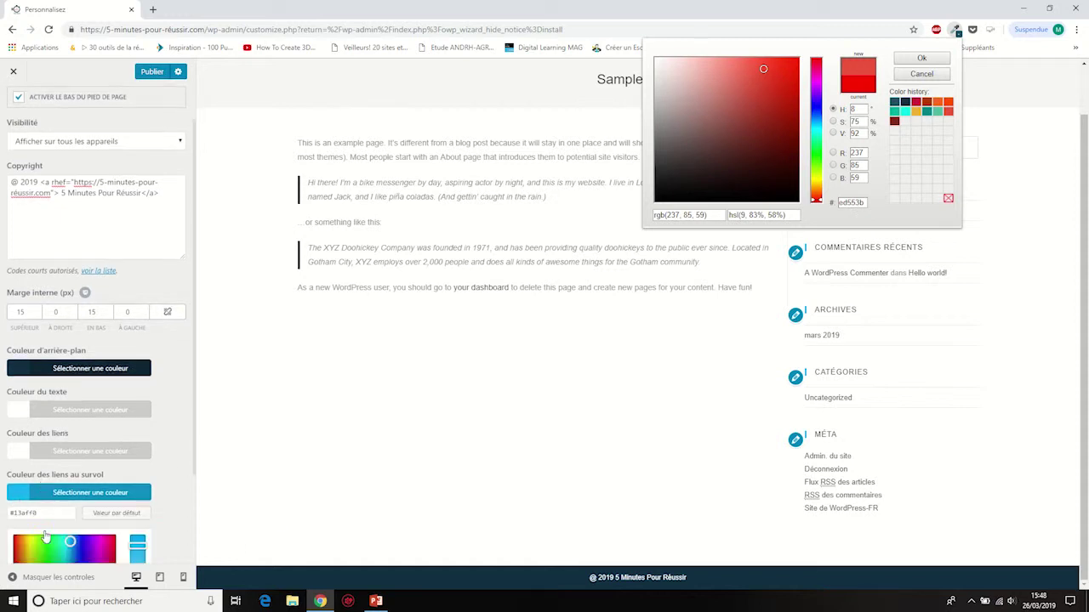
pyautogui.scroll(-2, 51, 477)
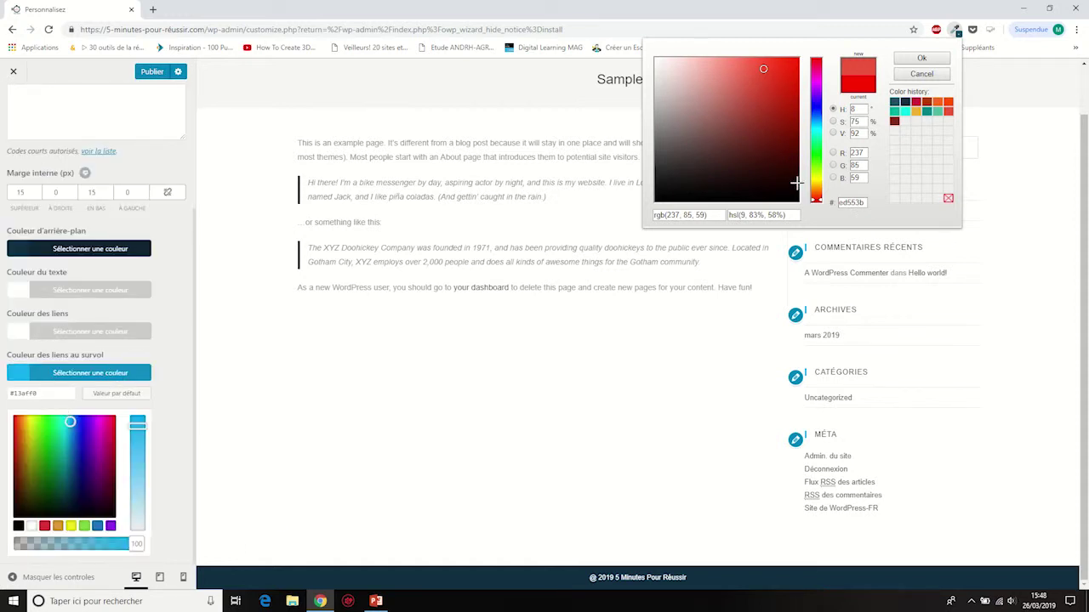
pyautogui.moveTo(864, 205); pyautogui.dragTo(835, 207)
pyautogui.rightClick(853, 206)
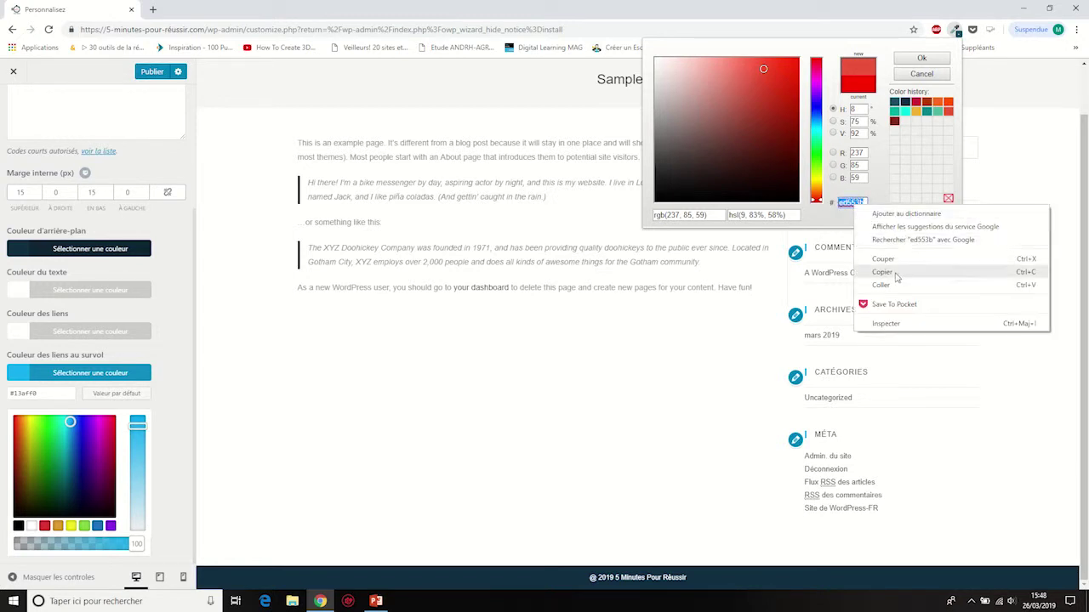
pyautogui.click(893, 274)
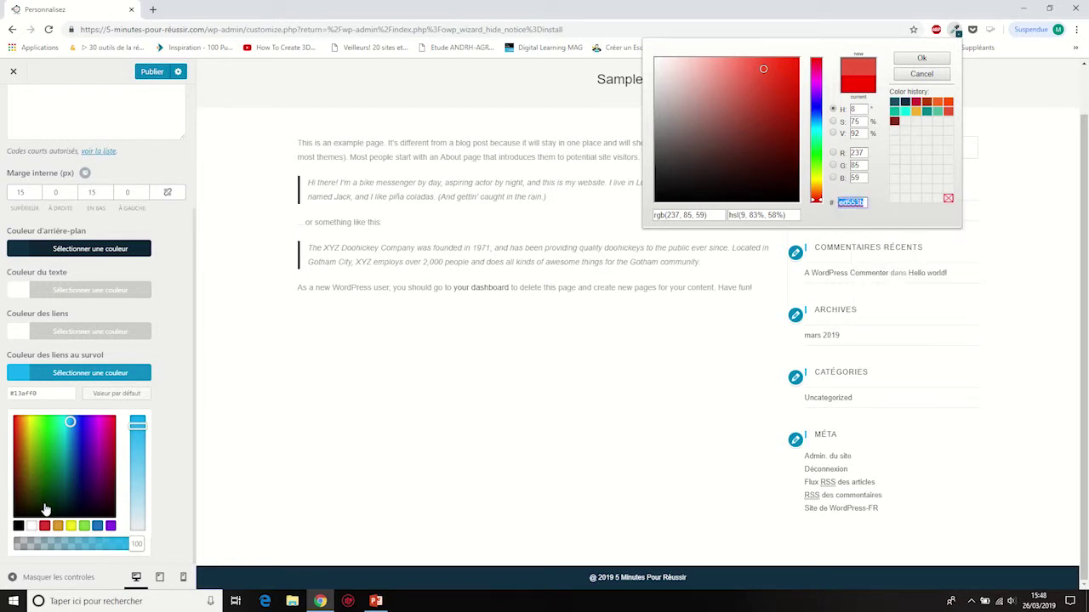
# Step: Set the footer's Couleur des liens au survol to #ed553b and publish the footer changes
pyautogui.moveTo(48, 392); pyautogui.dragTo(17, 393)
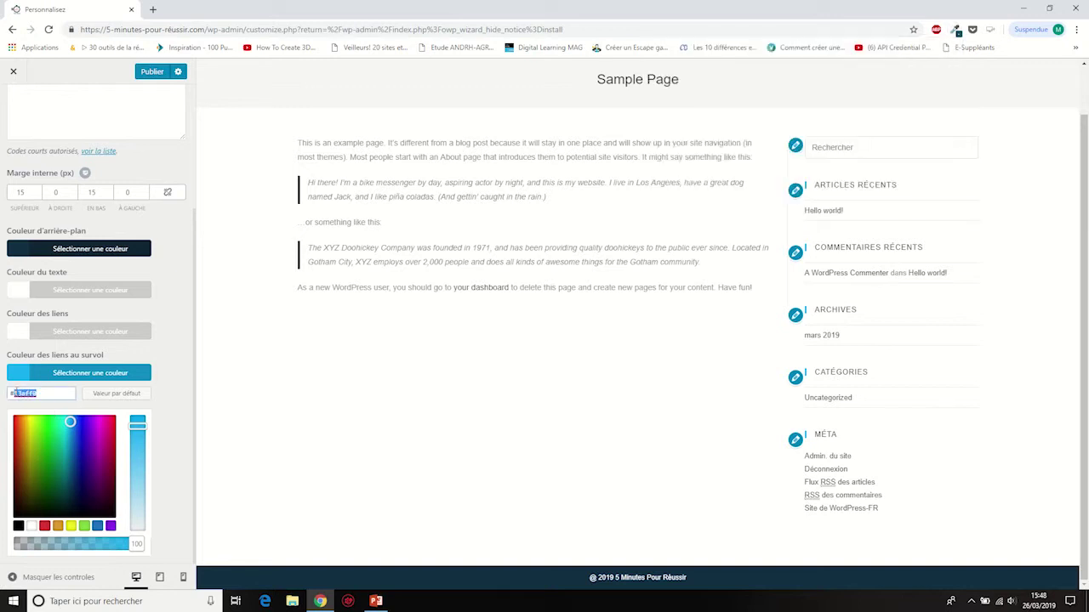
pyautogui.press('BackSpace')
pyautogui.rightClick(37, 393)
pyautogui.click(66, 479)
pyautogui.click(170, 374)
pyautogui.scroll(2, 173, 400)
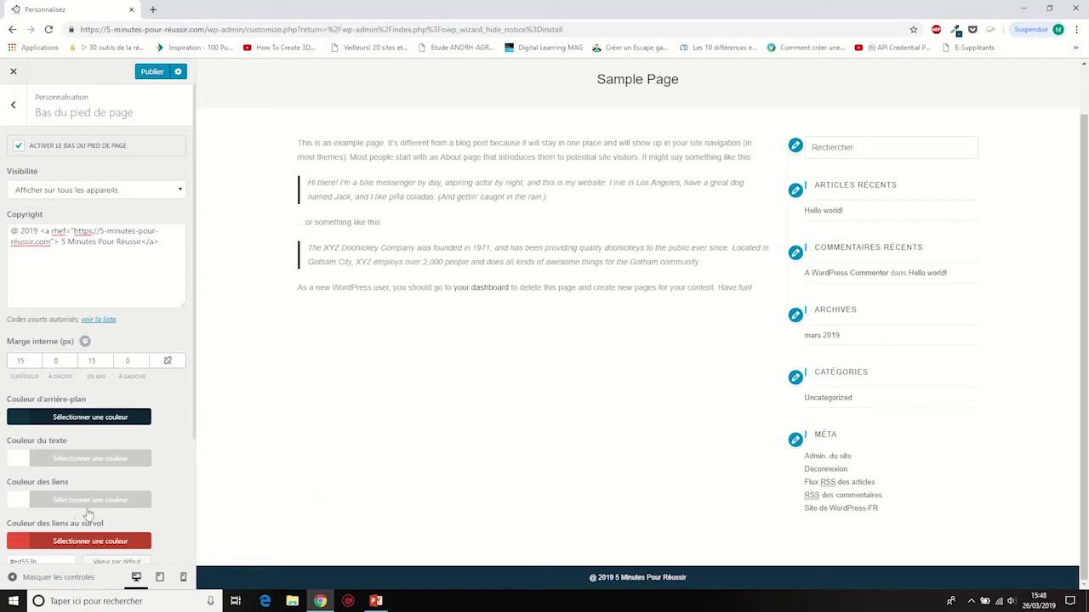
pyautogui.click(153, 72)
# Step: Leave the theme customizer and open the list of installed extensions
pyautogui.click(14, 108)
pyautogui.click(13, 72)
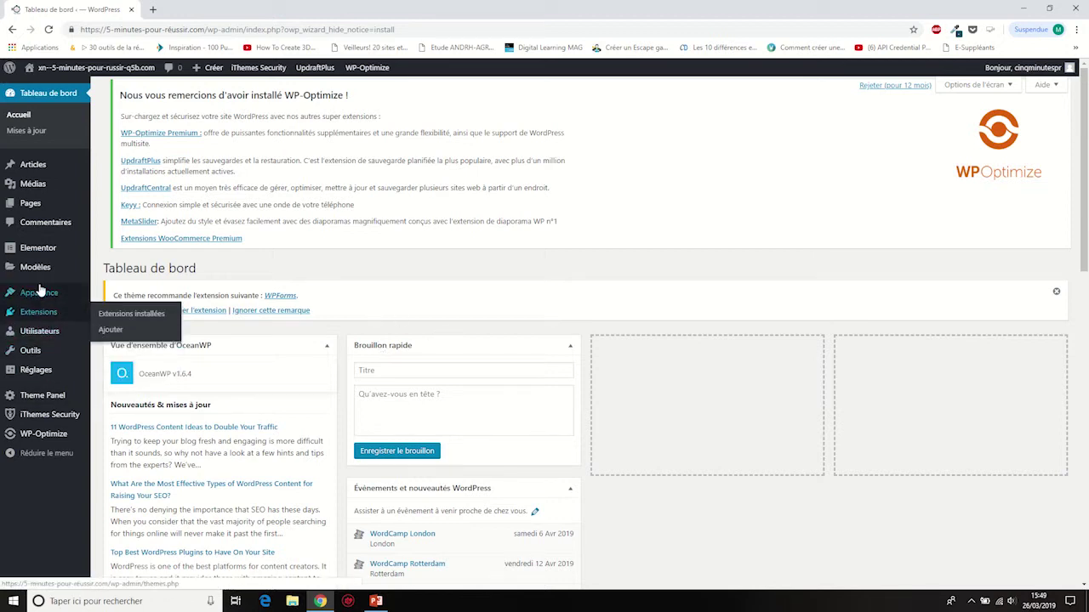
pyautogui.click(111, 320)
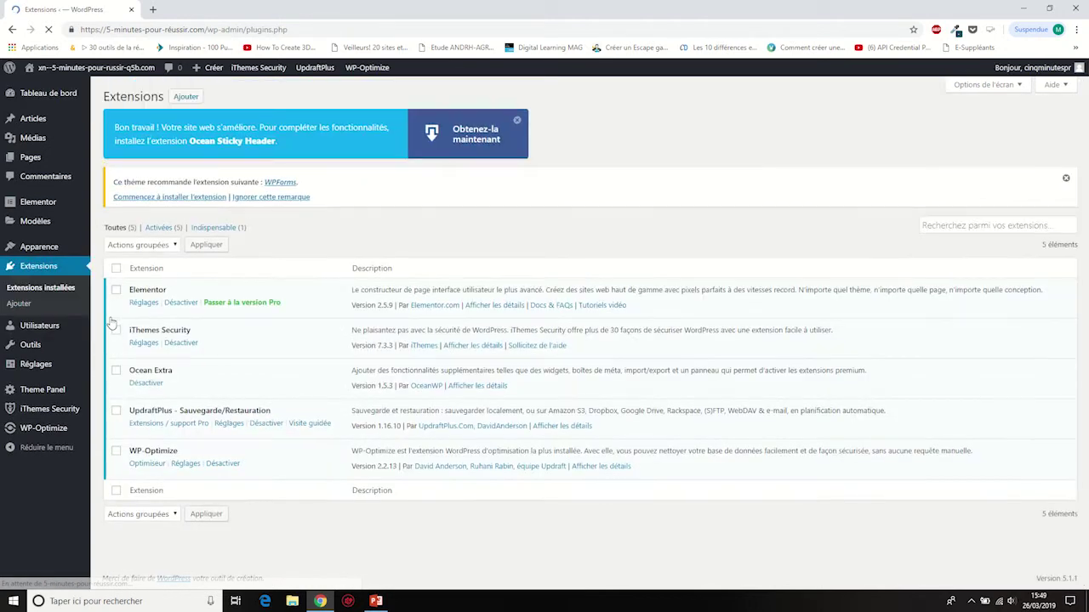